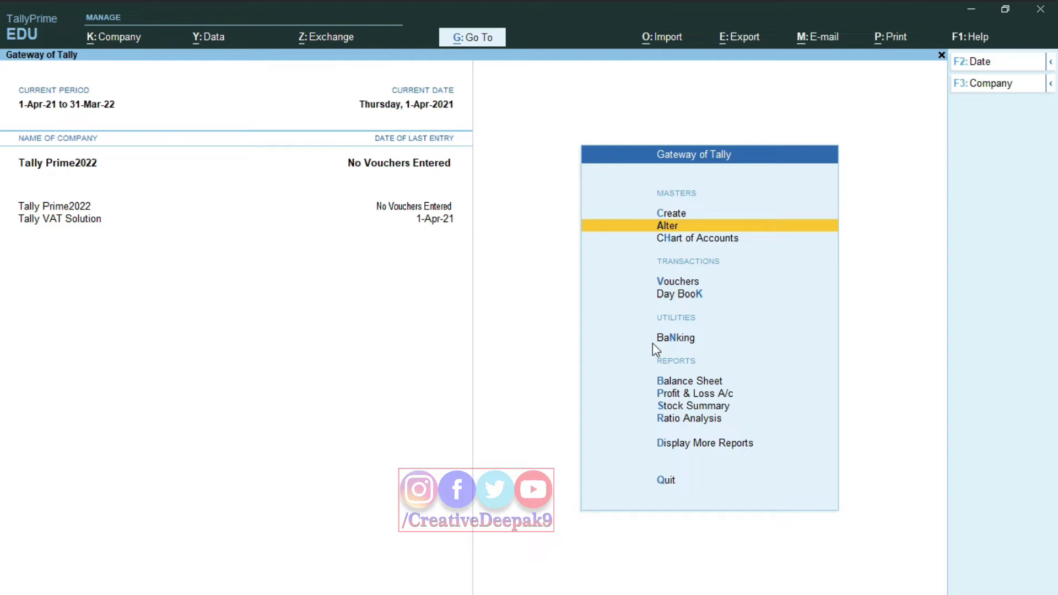
Start creating a new accounting ledger and name it Ram Traders
key("Up")
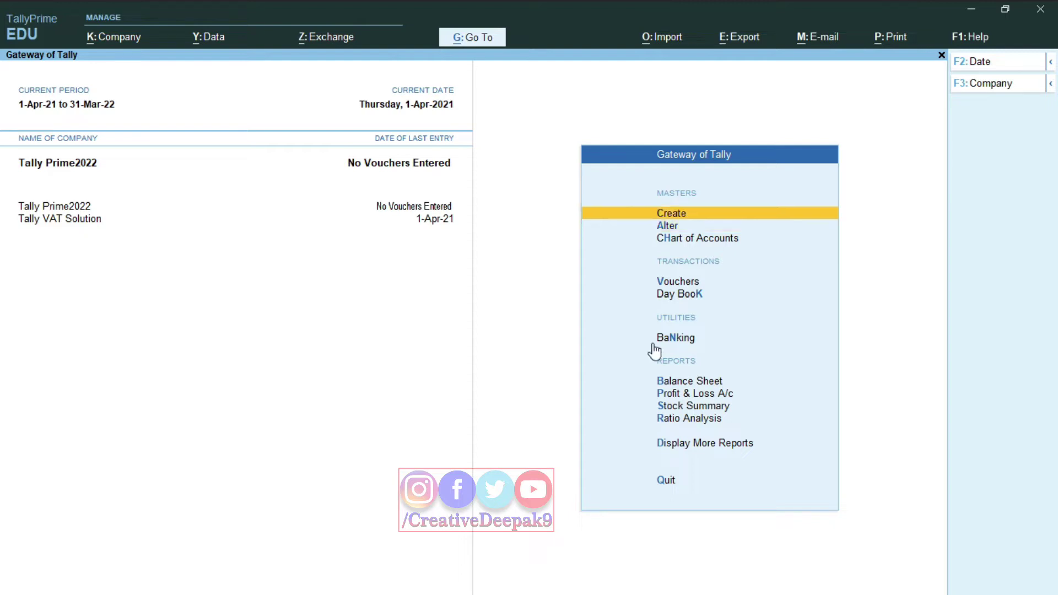
key("Return")
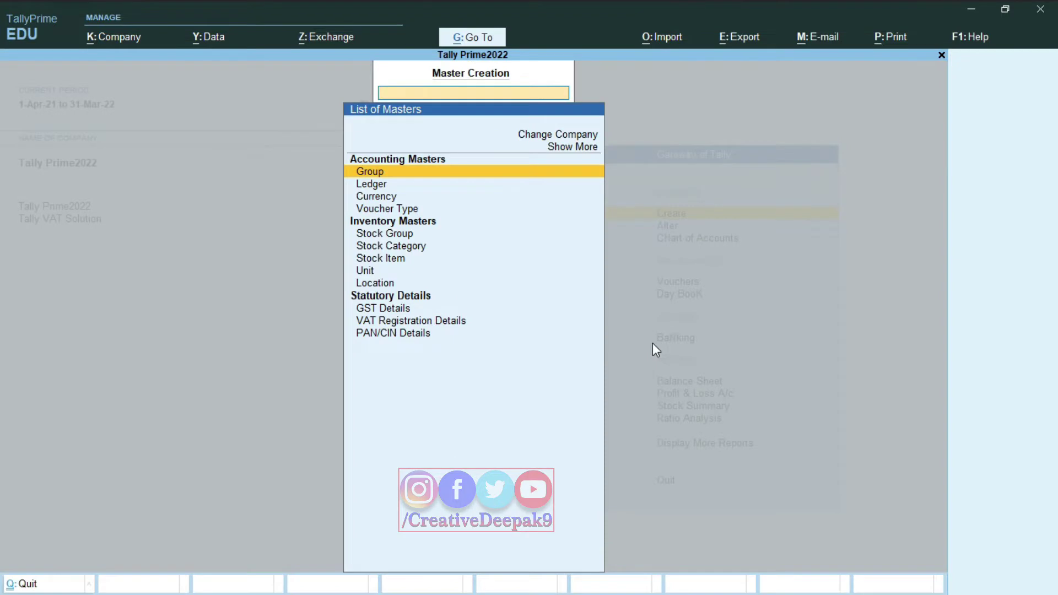
key("Down")
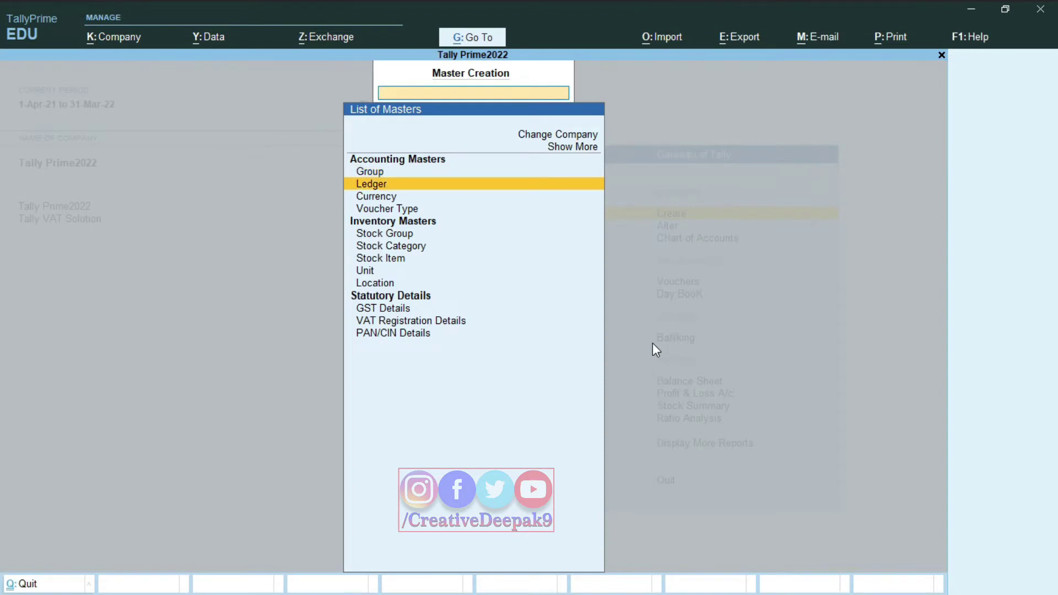
key("Return")
type("Ram traders")
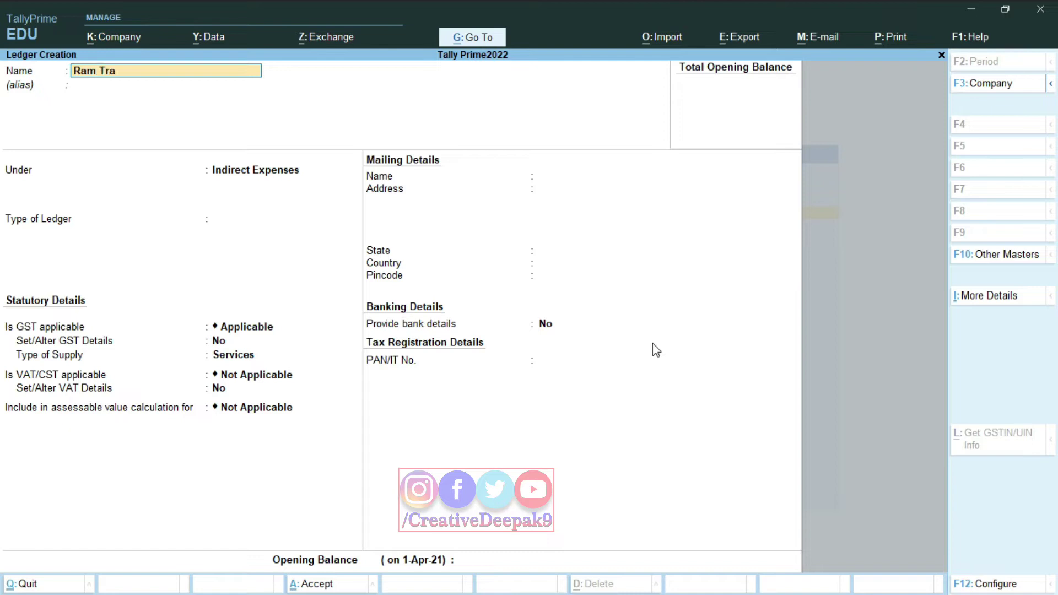
key("Return")
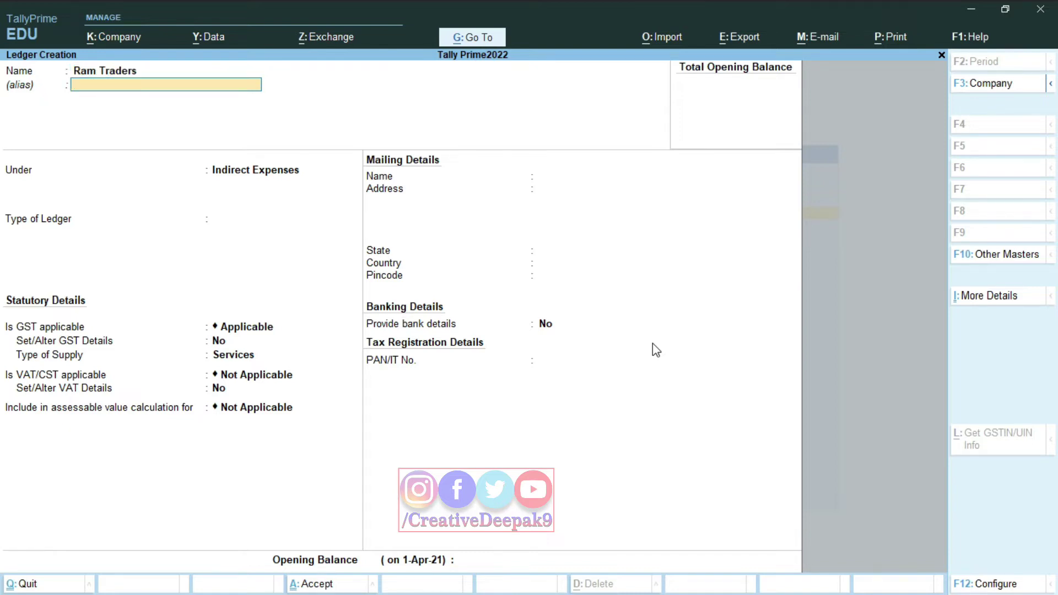
Group the Ram Traders ledger under Sundry Creditors and keep bill-by-bill balance maintenance set to Yes
type("S")
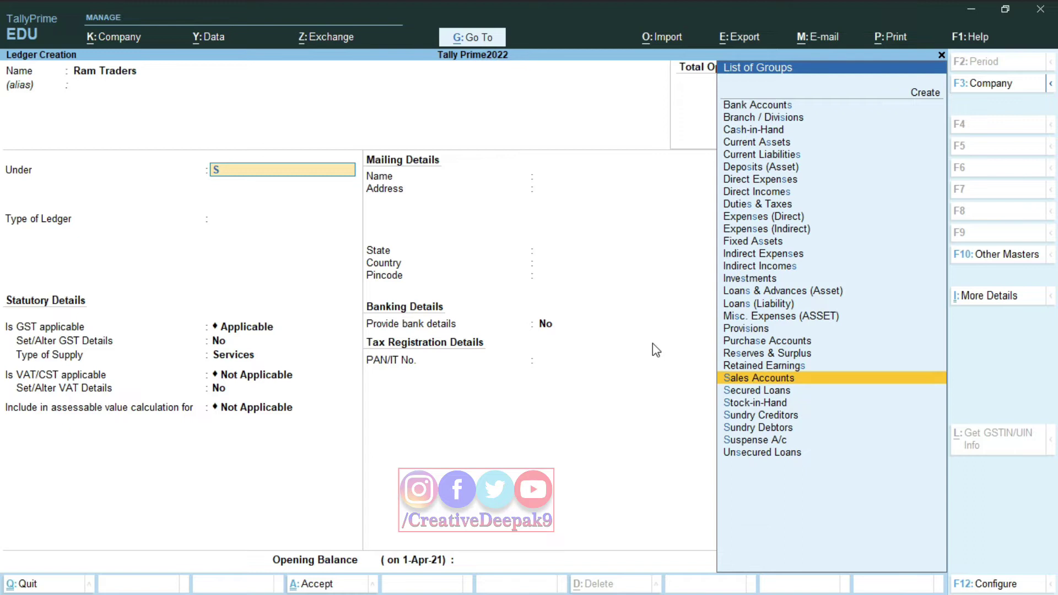
key("Down")
key("Down")
key("Down")
key("Return")
key("Return")
key("Return")
key("Return")
key("Return")
key("Return")
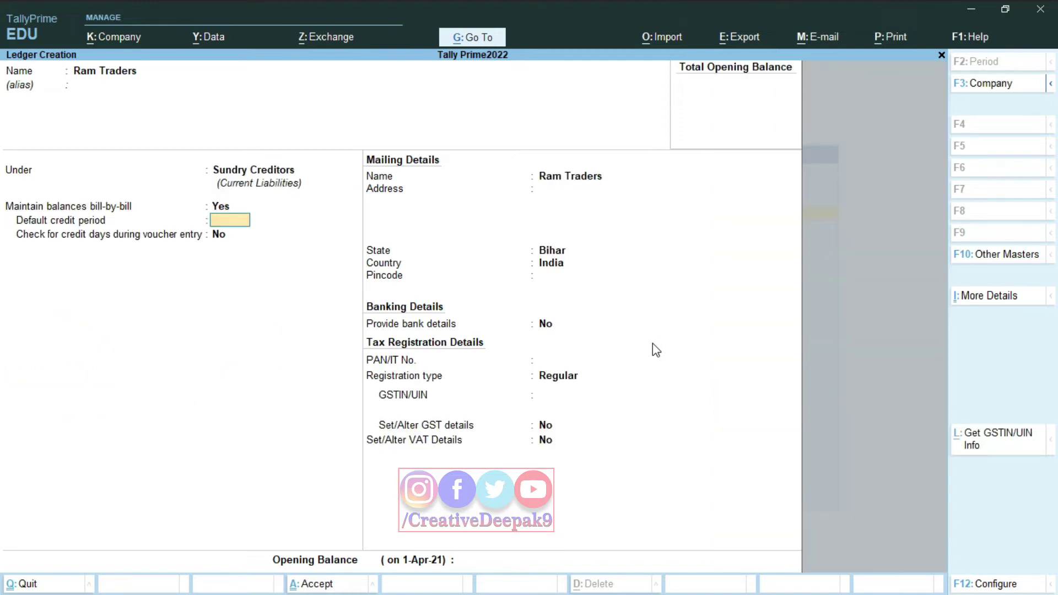
Save the Ram Traders ledger with the default mailing, banking and tax registration details, leaving the credit period and GSTIN/UIN blank
key("Return")
key("Return")
key("Return")
key("Return")
key("Return")
key("Return")
key("Return")
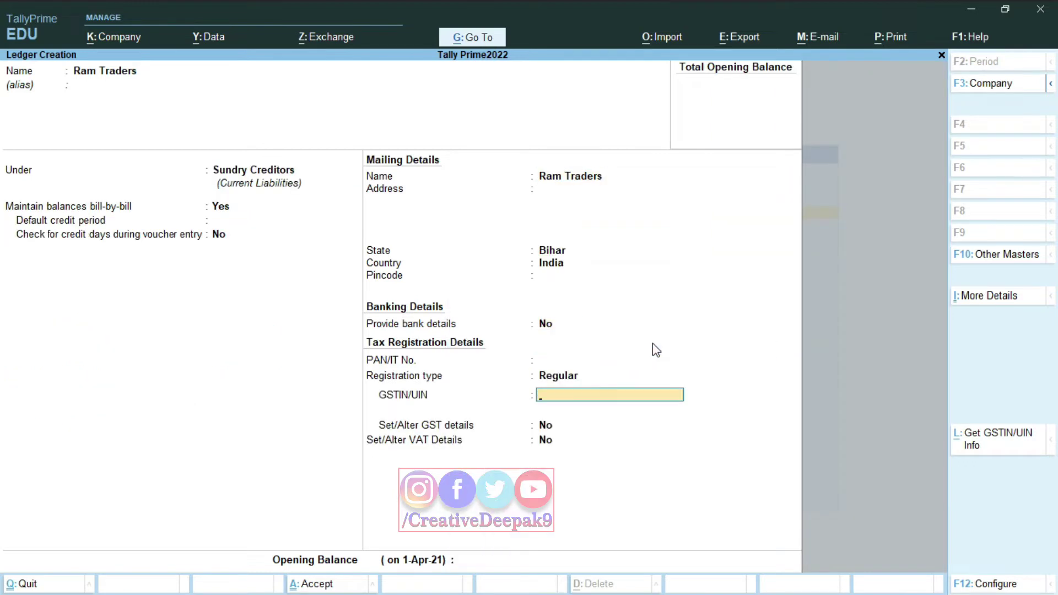
key("Return")
key("Return")
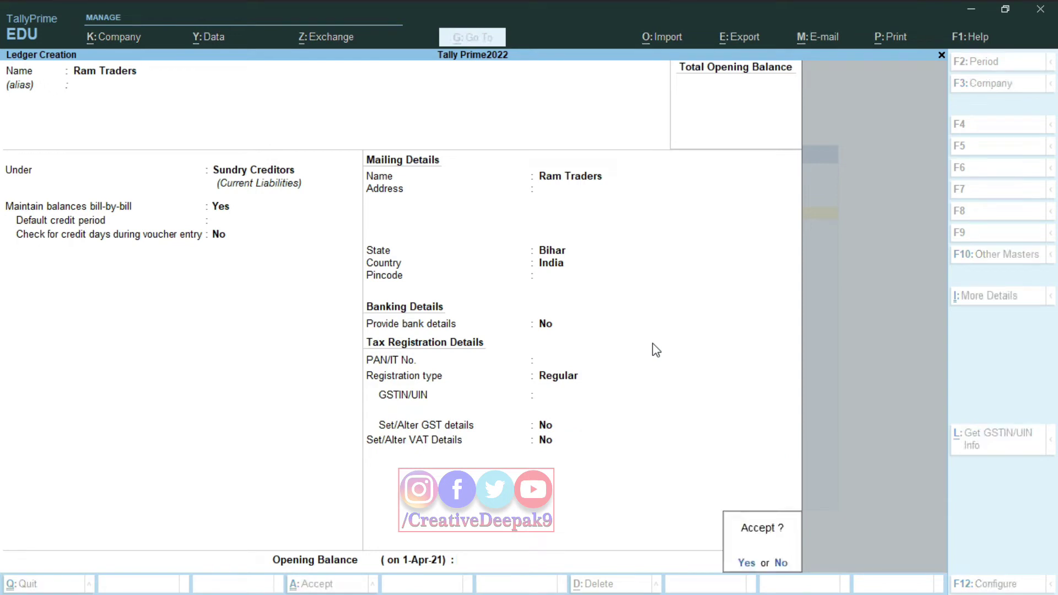
key("Return")
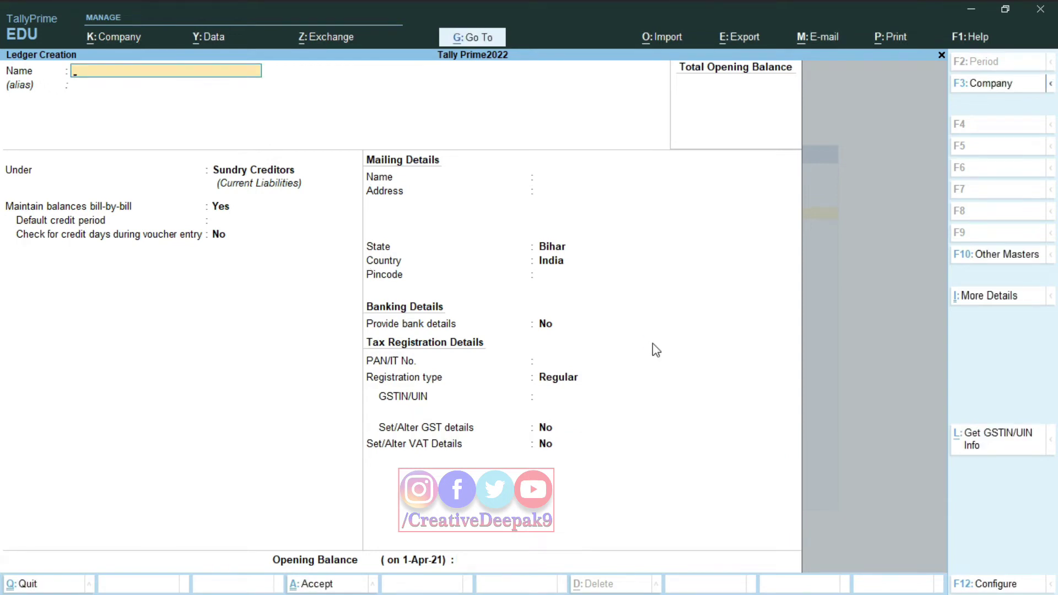
Name the next ledger Purchase and group it under Purchase Accounts
type("Purchase")
key("Return")
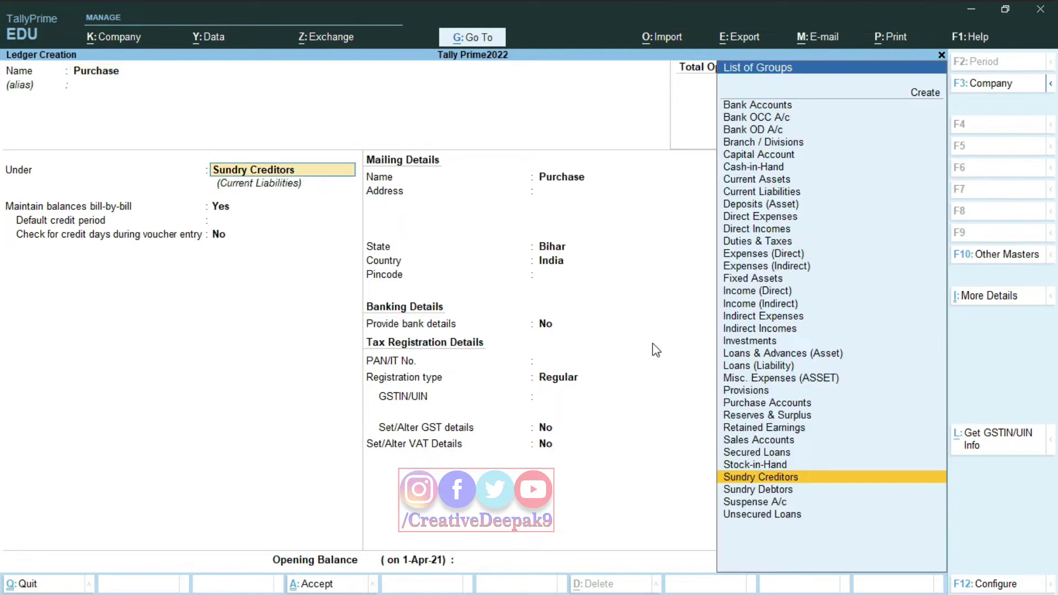
type("P")
key("Down")
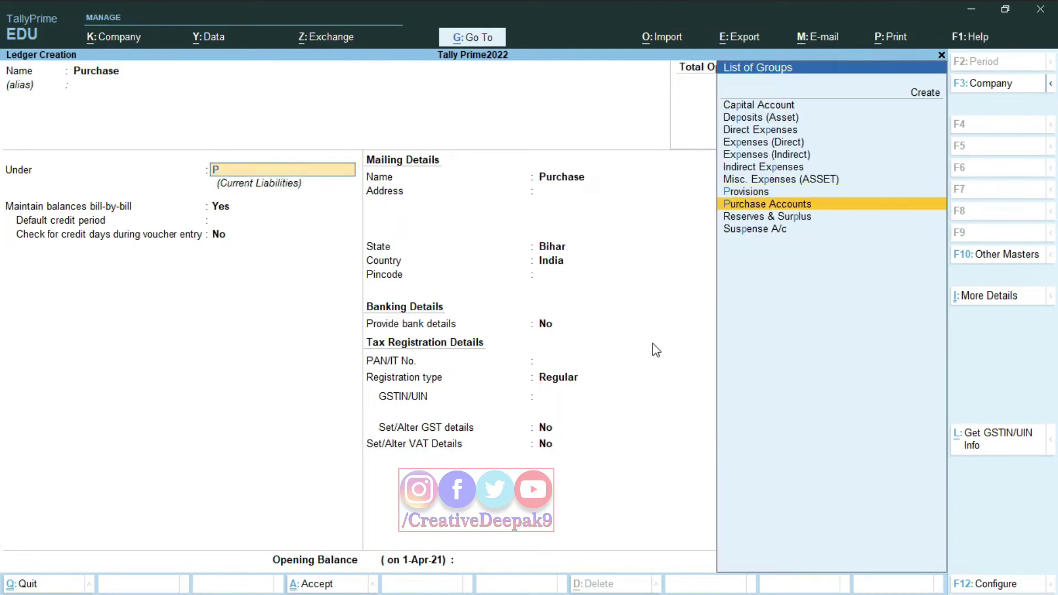
key("Return")
Save the Purchase ledger with ledger type Not Applicable and the default statutory and banking details
key("Return")
key("Return")
key("Return")
key("Return")
key("Return")
key("Return")
key("Return")
key("Return")
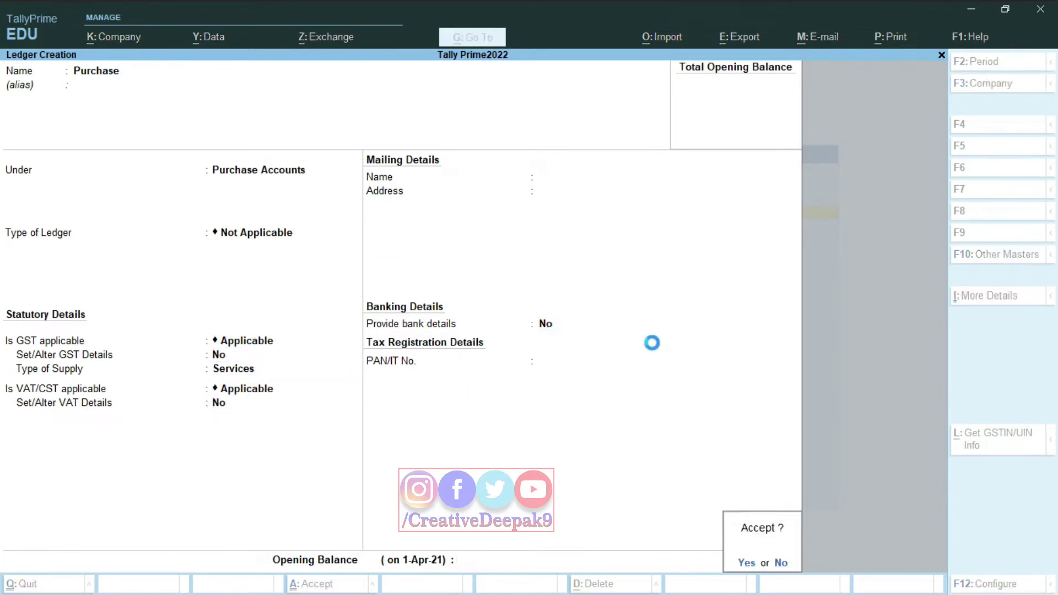
key("Return")
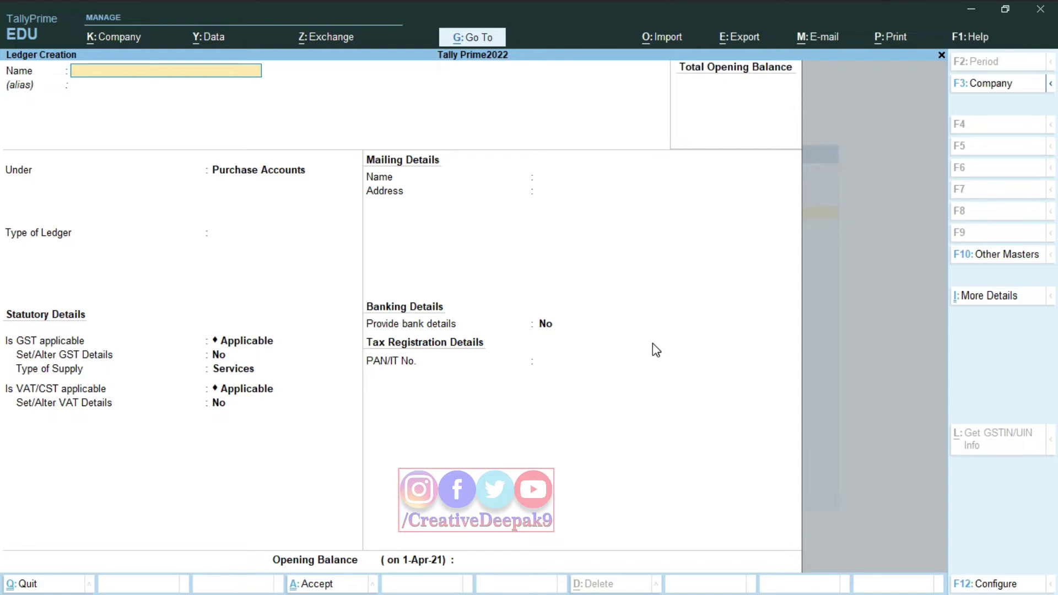
Name another ledger Freight Charge and group it under Indirect Expenses
type("Freight Charge")
key("Return")
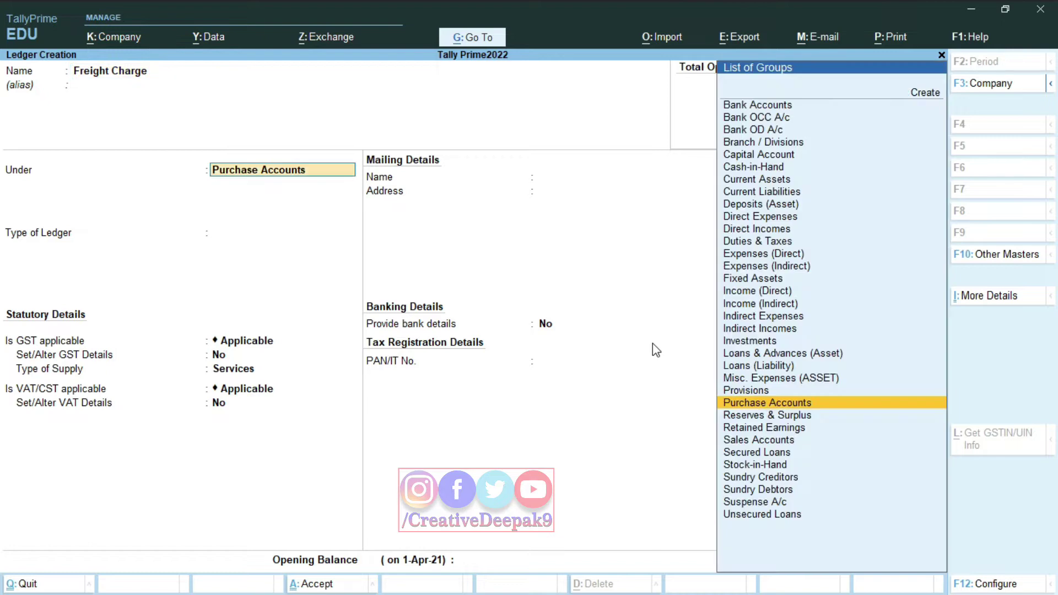
type("i")
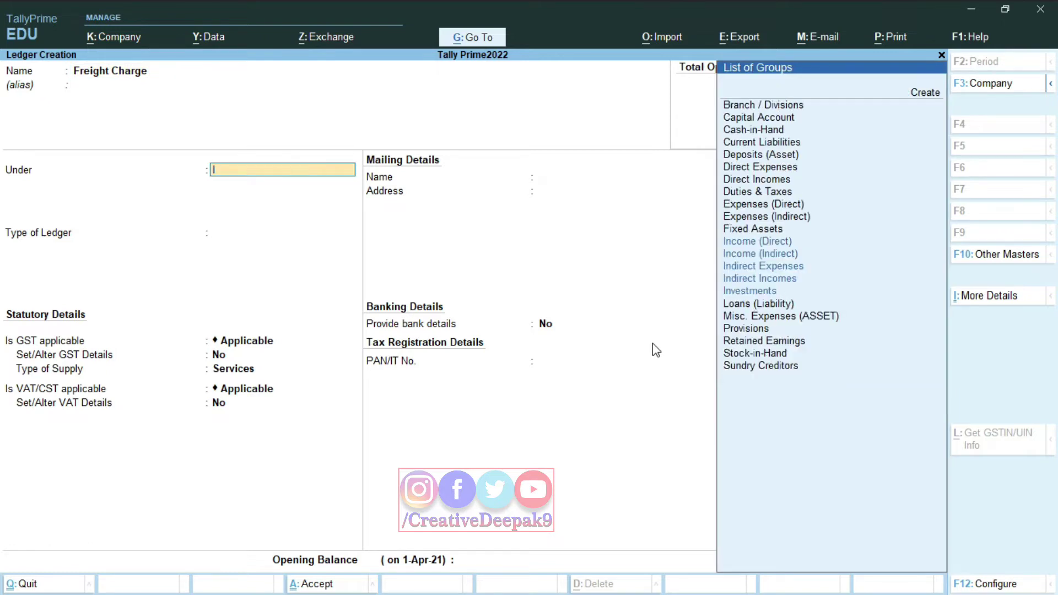
key("Down")
key("Down")
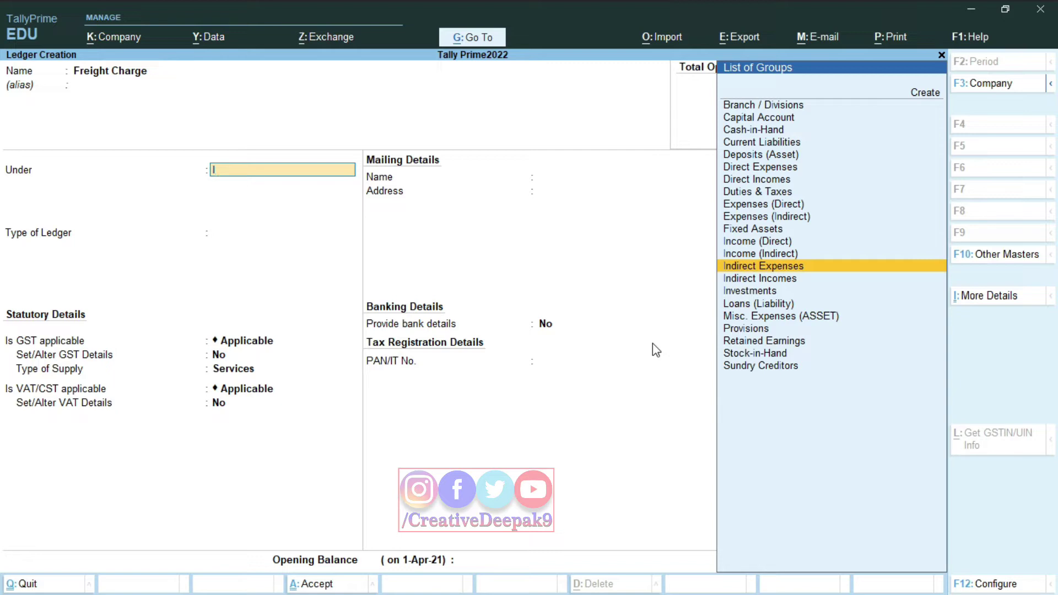
key("Return")
Save the Freight Charge ledger with ledger type Not Applicable and default details, and leave ledger creation
key("Return")
key("Return")
key("Return")
key("Return")
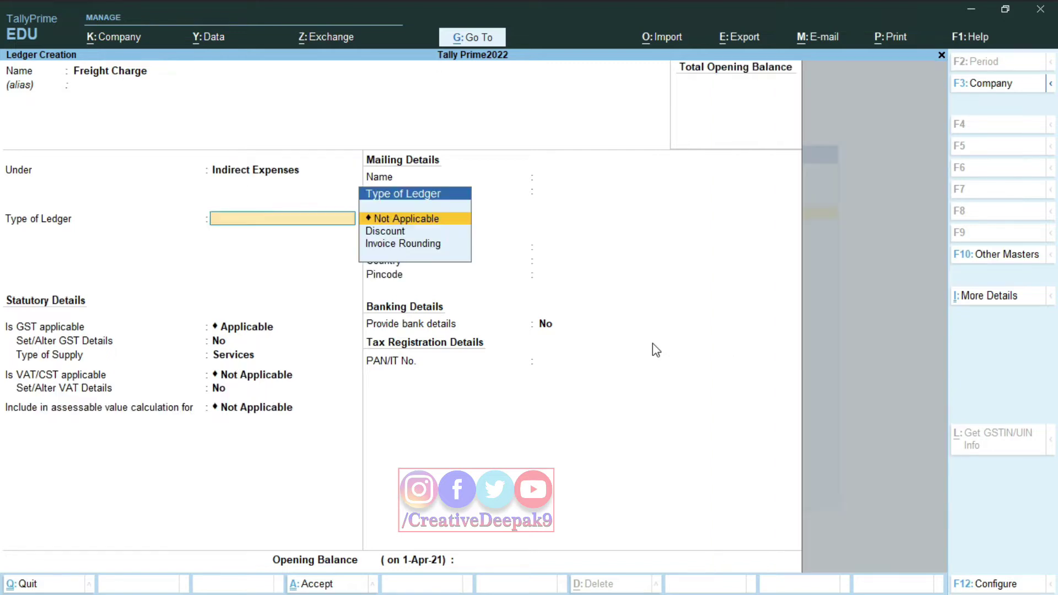
key("Return")
key("Return")
key("Return")
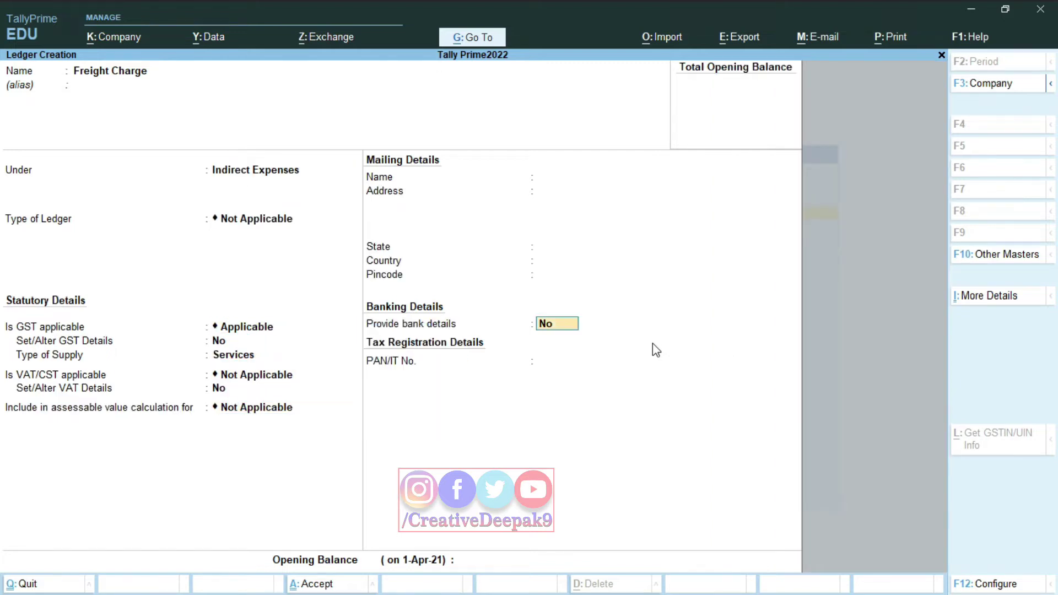
key("Return")
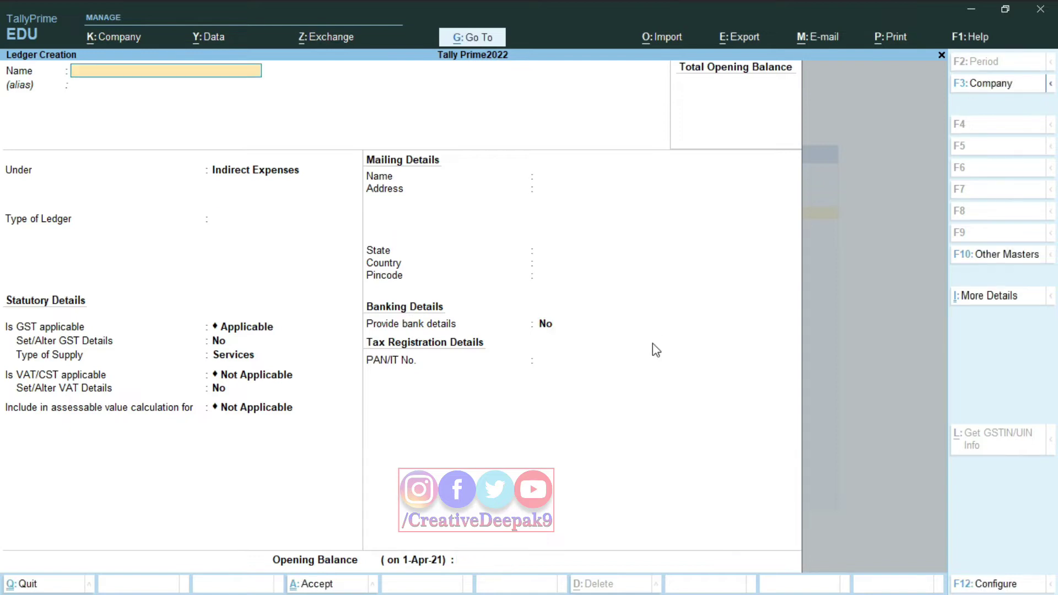
key("Escape")
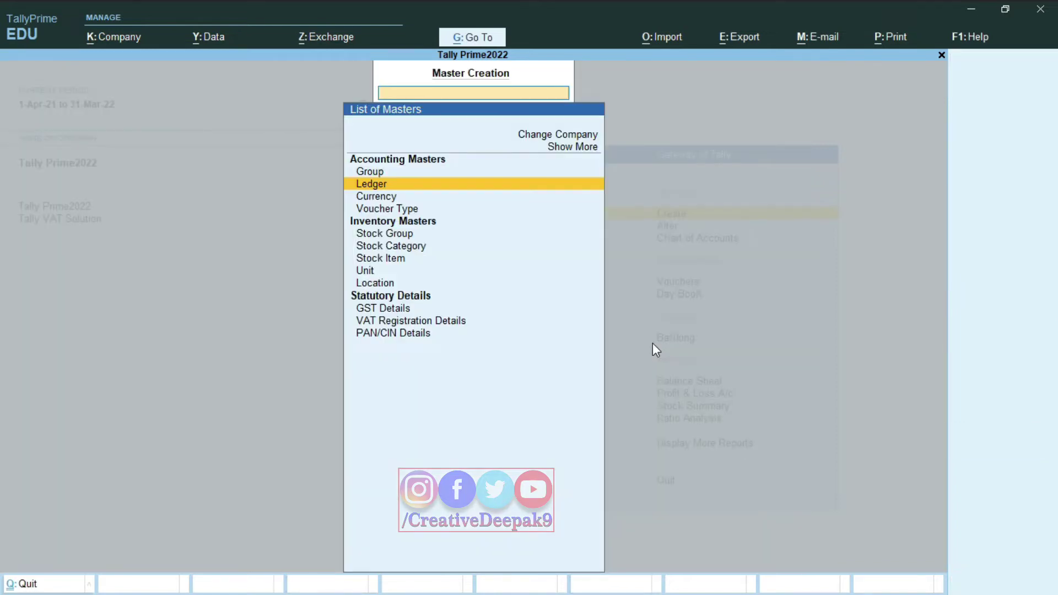
Start creating a new stock item and name it Dell Laptop
key("Down")
key("Down")
key("Down")
key("Down")
key("Down")
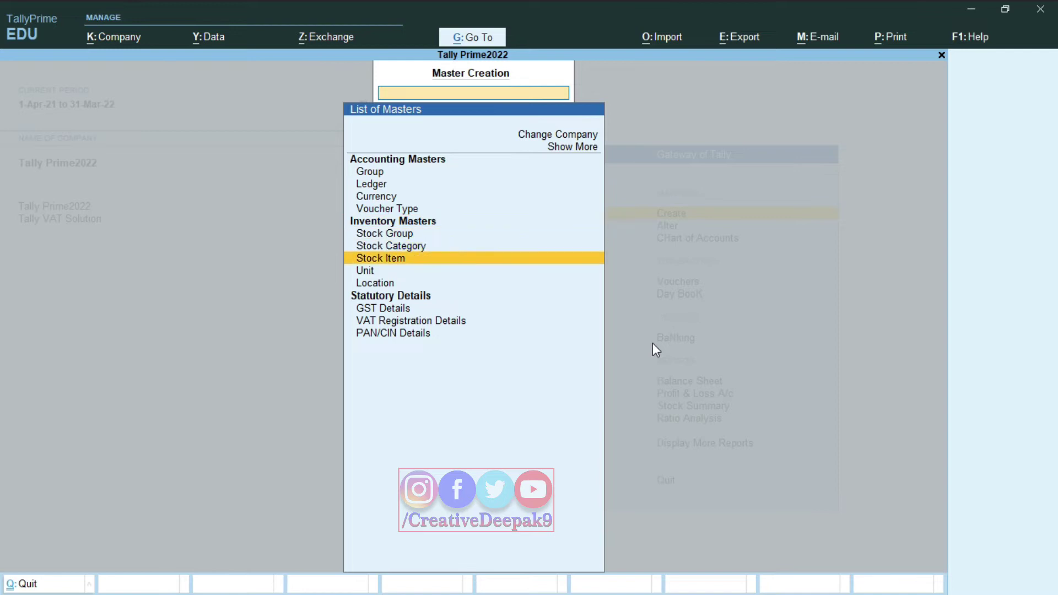
key("Return")
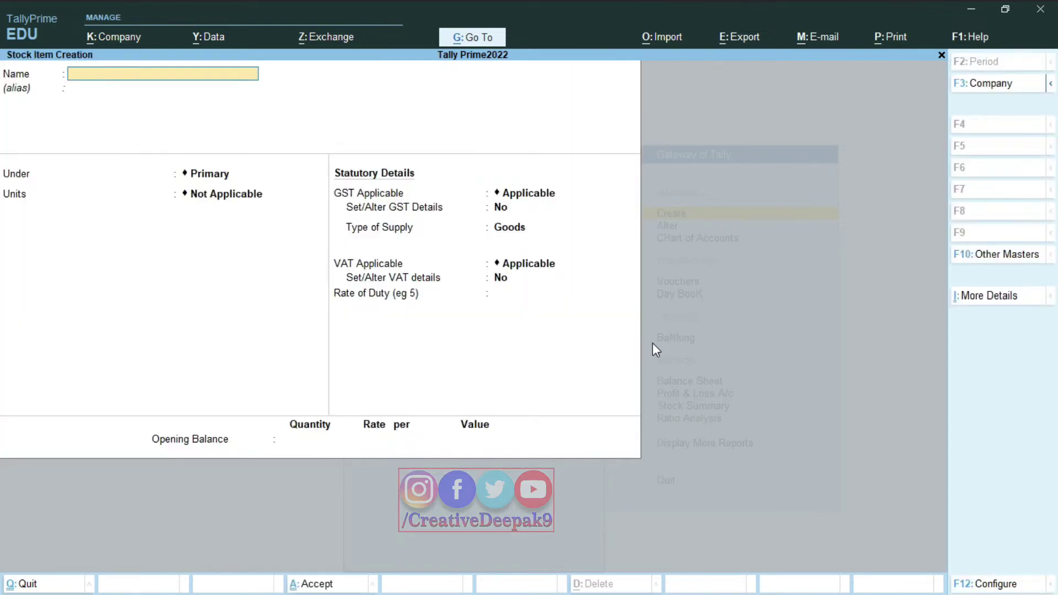
type("Dell Laptop")
key("Return")
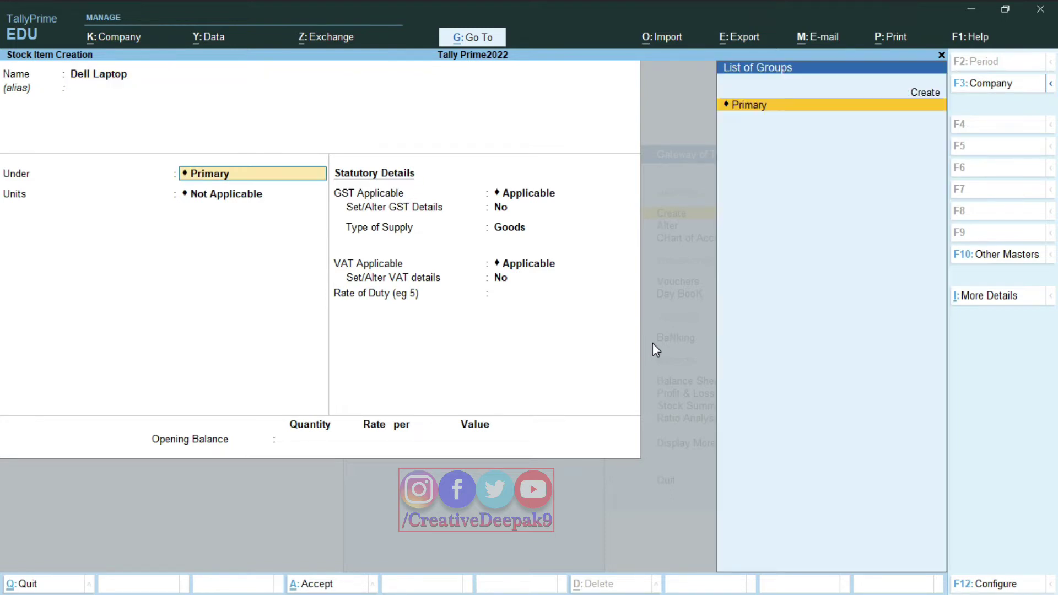
Create a stock group named Electronics under Primary and assign it to the Dell Laptop item
key("alt+c")
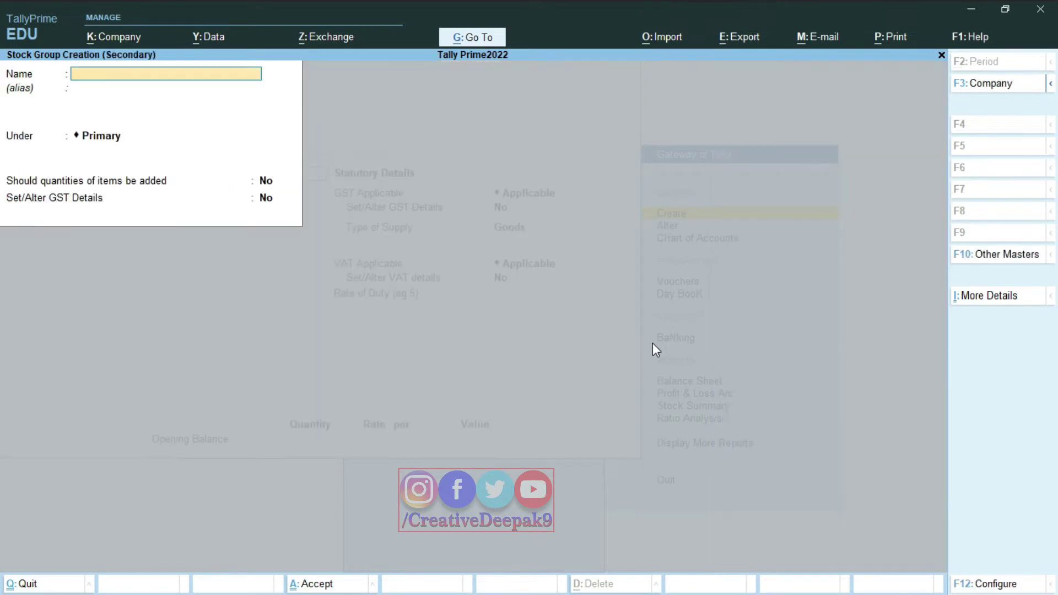
type("Electronic")
key("Return")
key("Return")
key("Return")
key("Return")
key("Return")
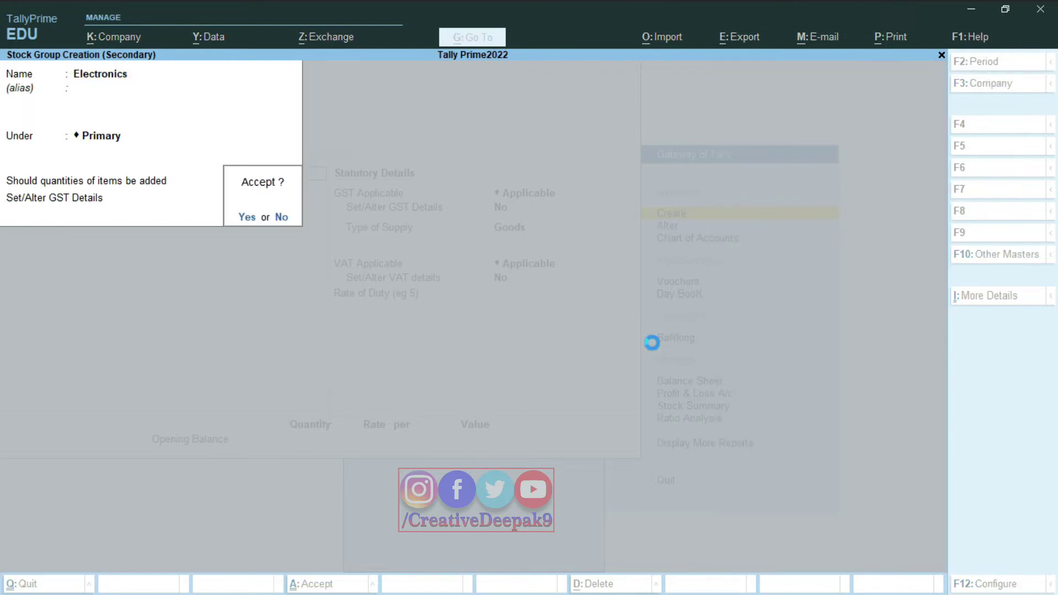
key("Return")
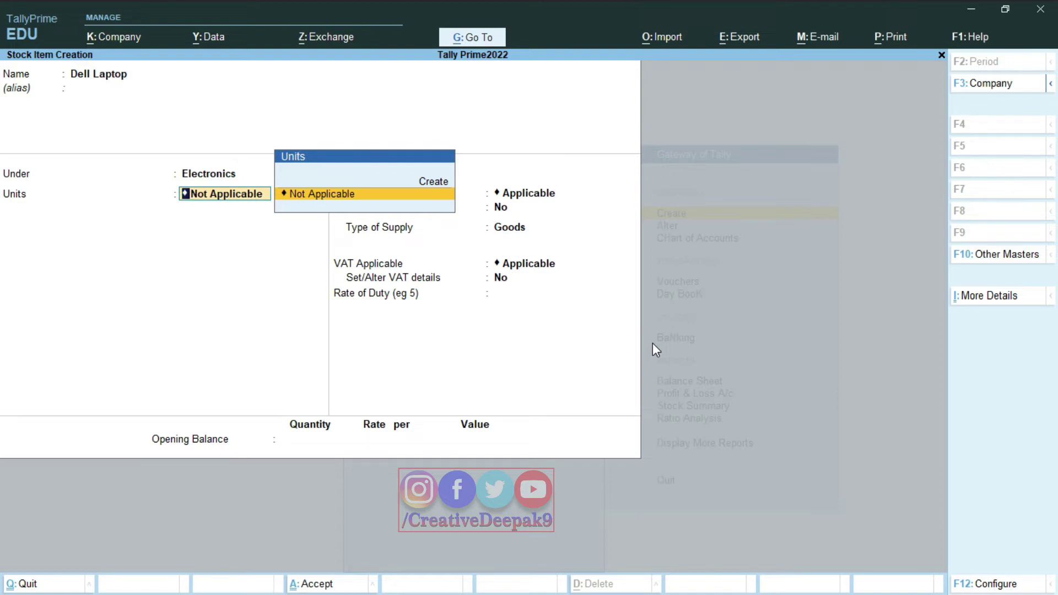
Create a simple unit Pcs with quantity code PCS-PIECES and 0 decimal places for the Dell Laptop item
key("Up")
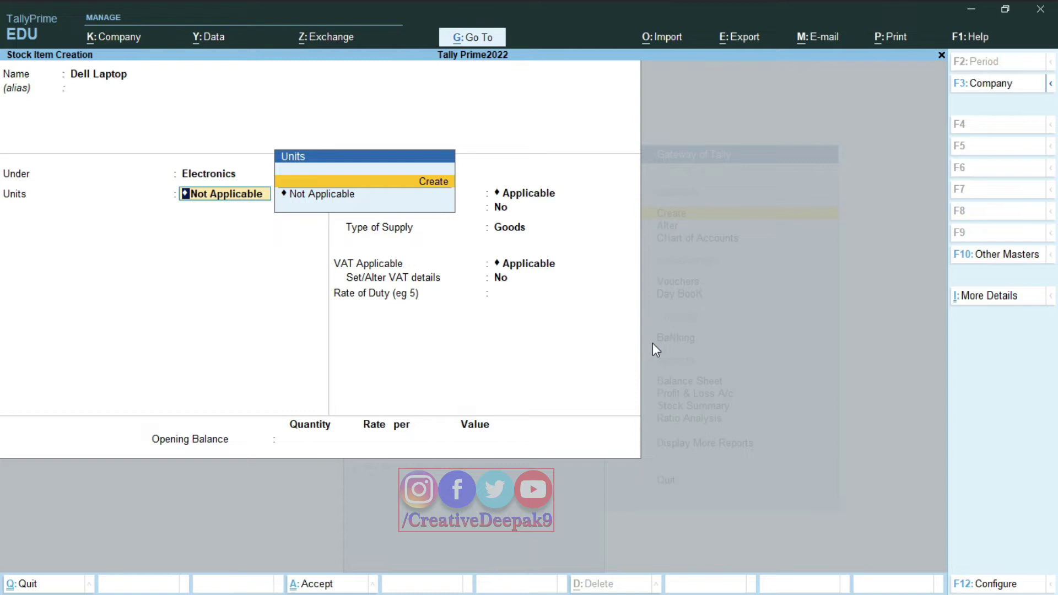
key("Return")
type("Pcs")
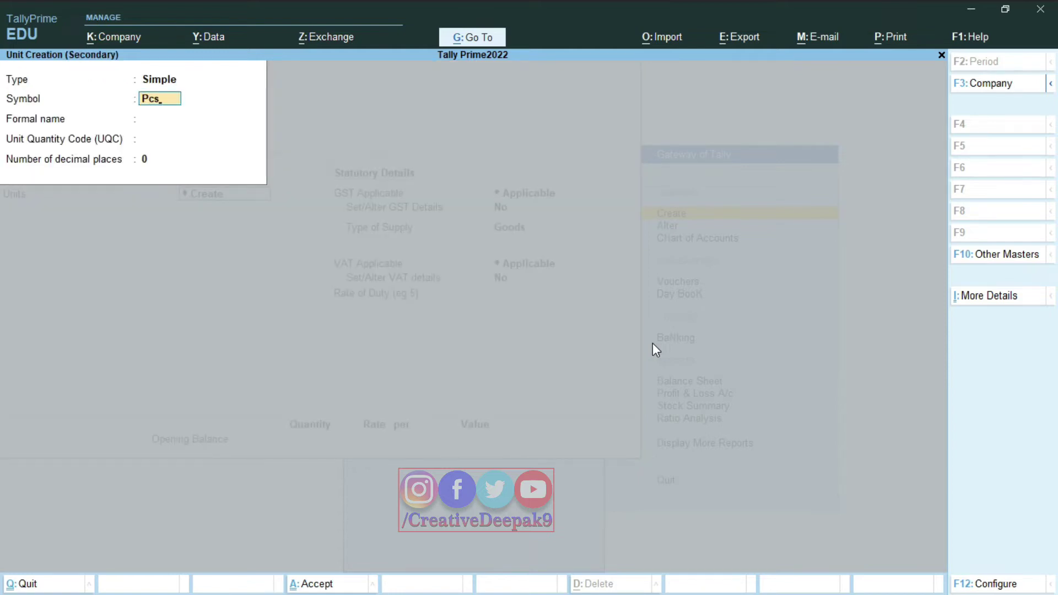
key("Return")
key("Return")
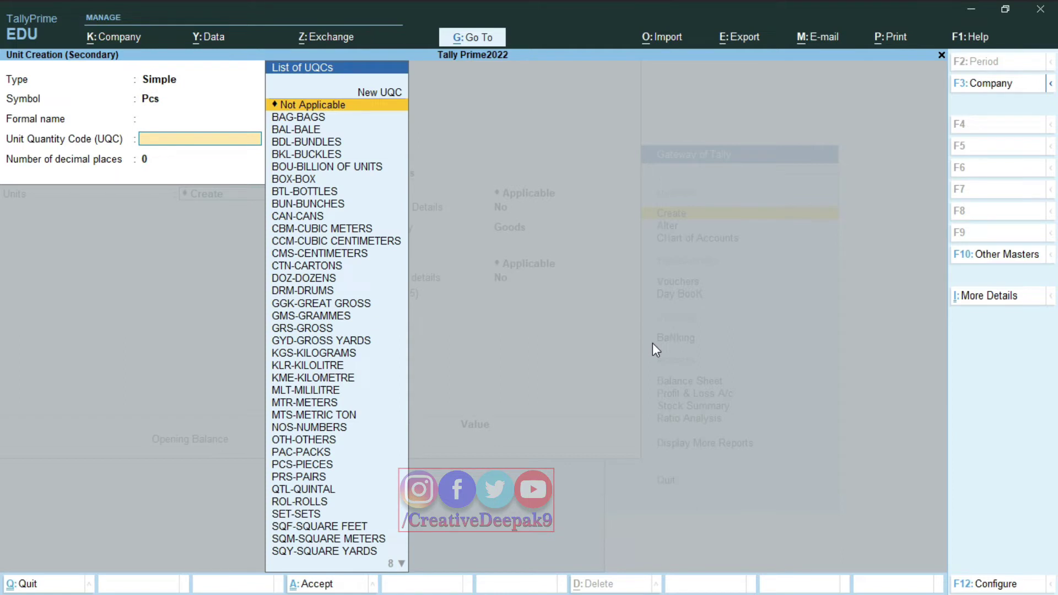
type("p")
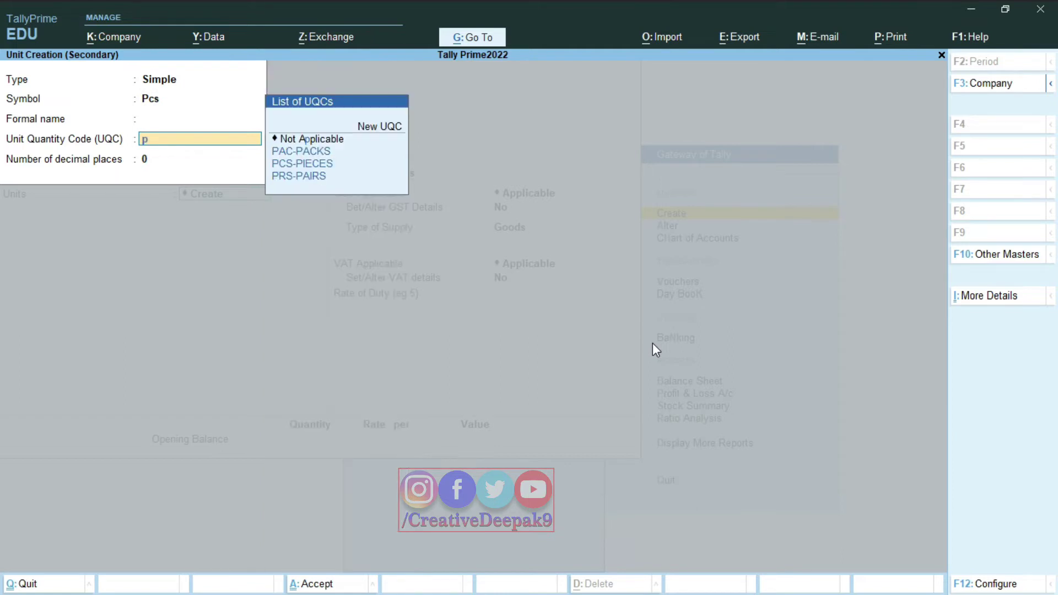
key("Down")
key("Down")
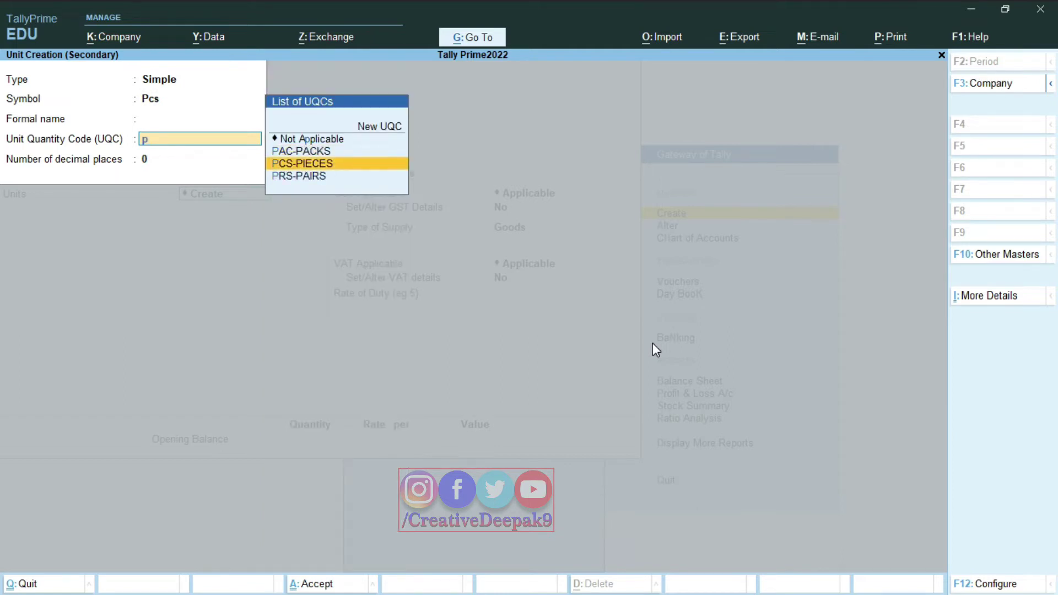
key("Return")
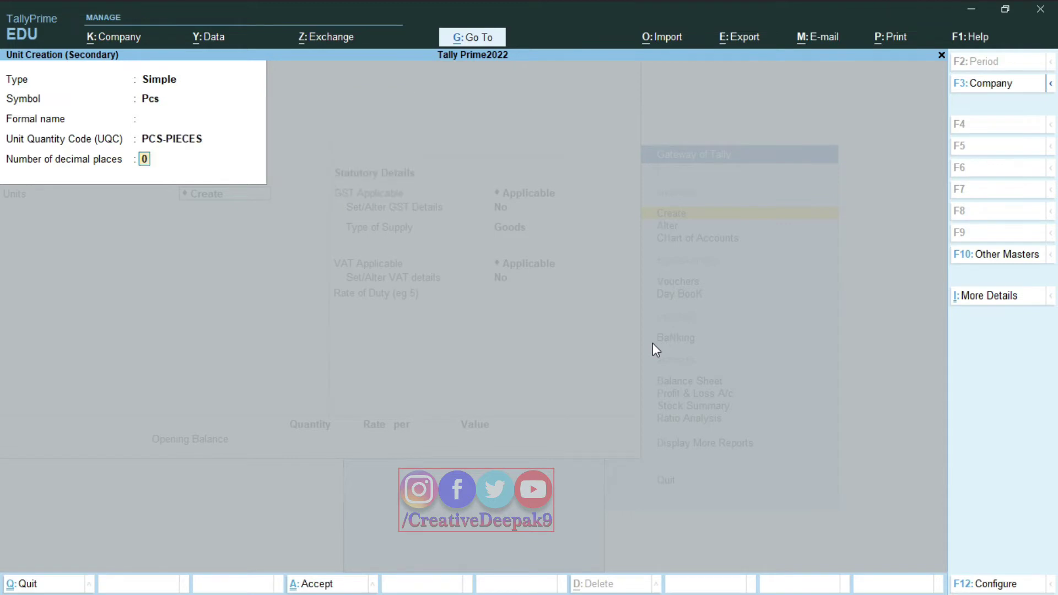
key("Return")
key("Return")
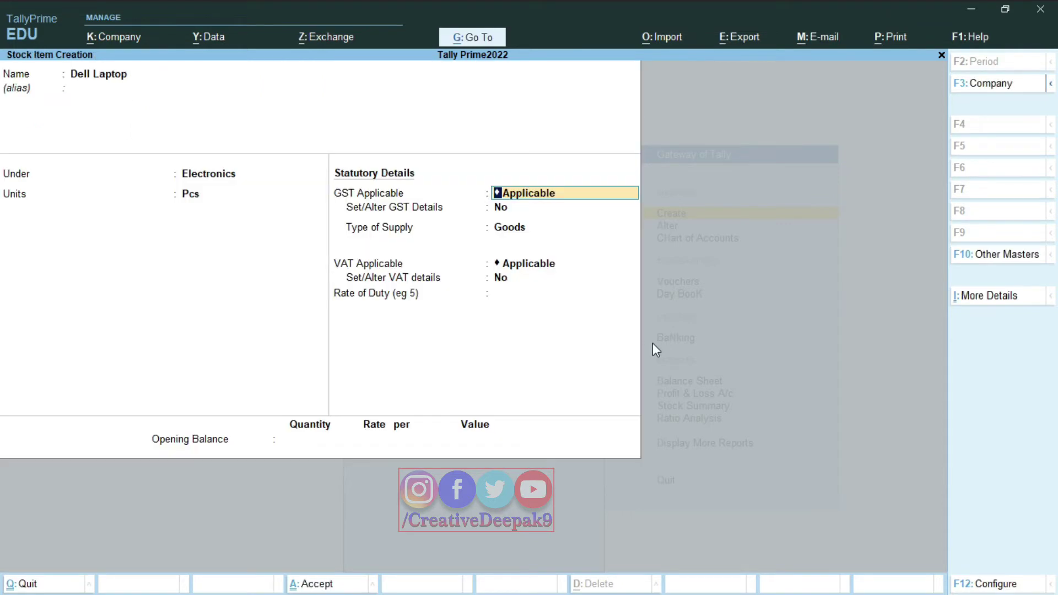
Save the Dell Laptop stock item with GST and VAT applicable, supply type Goods and no opening balance
key("Return")
key("Return")
key("Return")
key("Return")
key("Return")
key("Return")
key("Return")
key("Return")
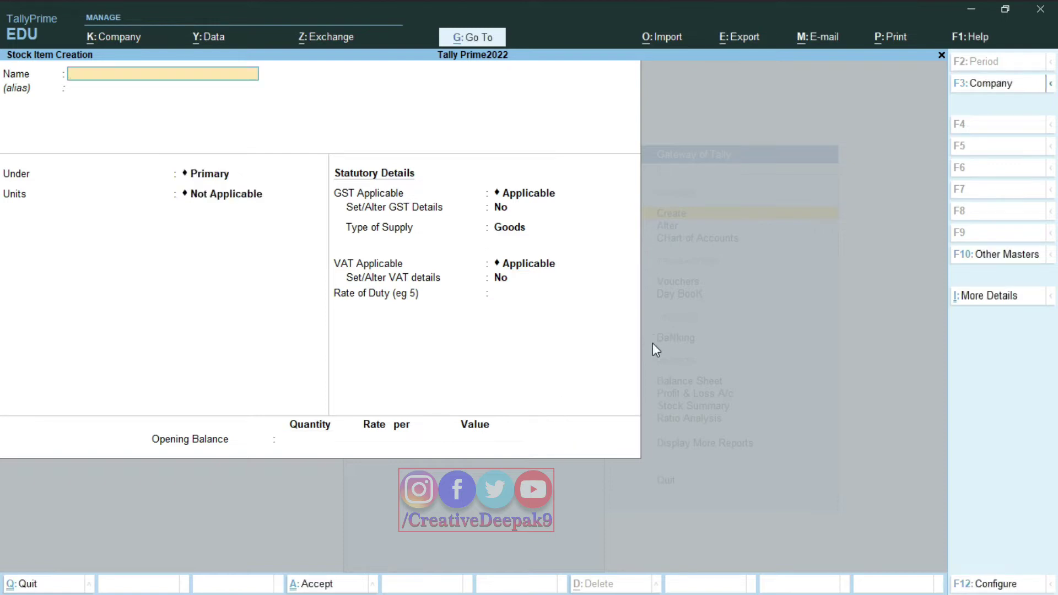
Leave stock item creation and start a new Purchase voucher
key("Escape")
key("Escape")
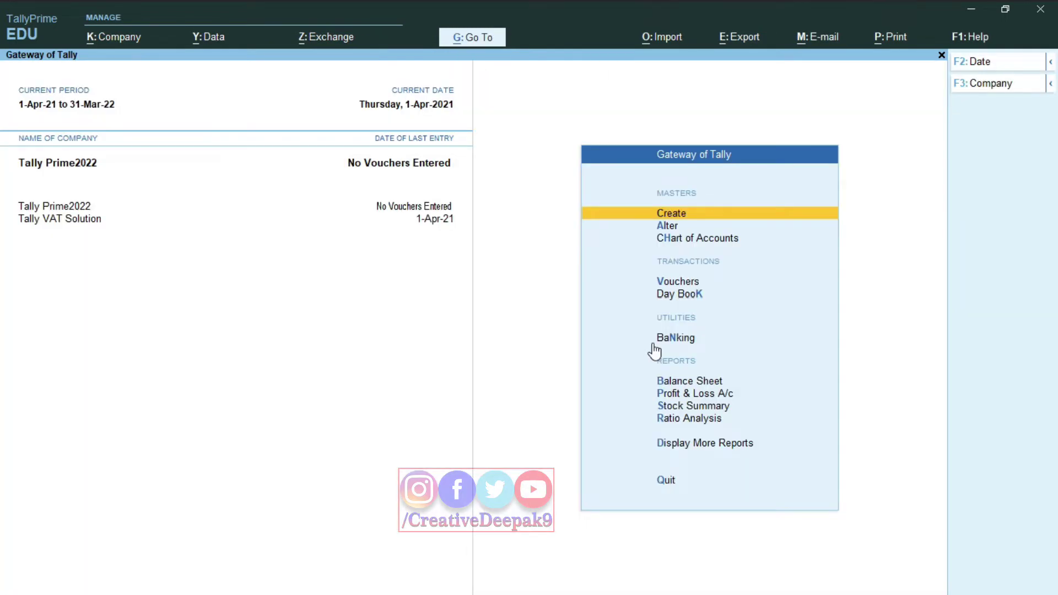
key("Down")
key("Down")
key("Down")
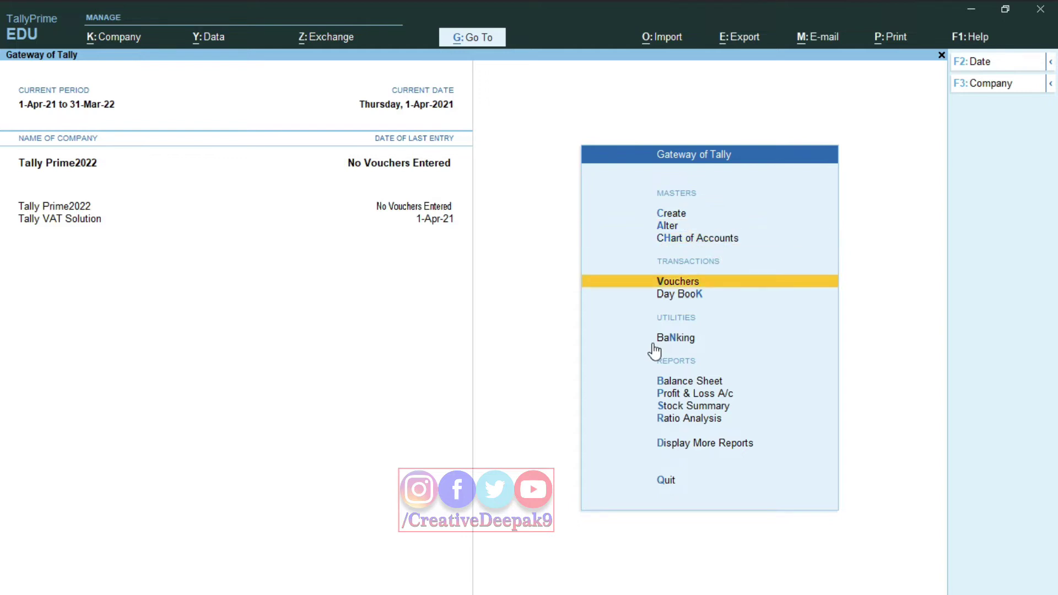
key("Return")
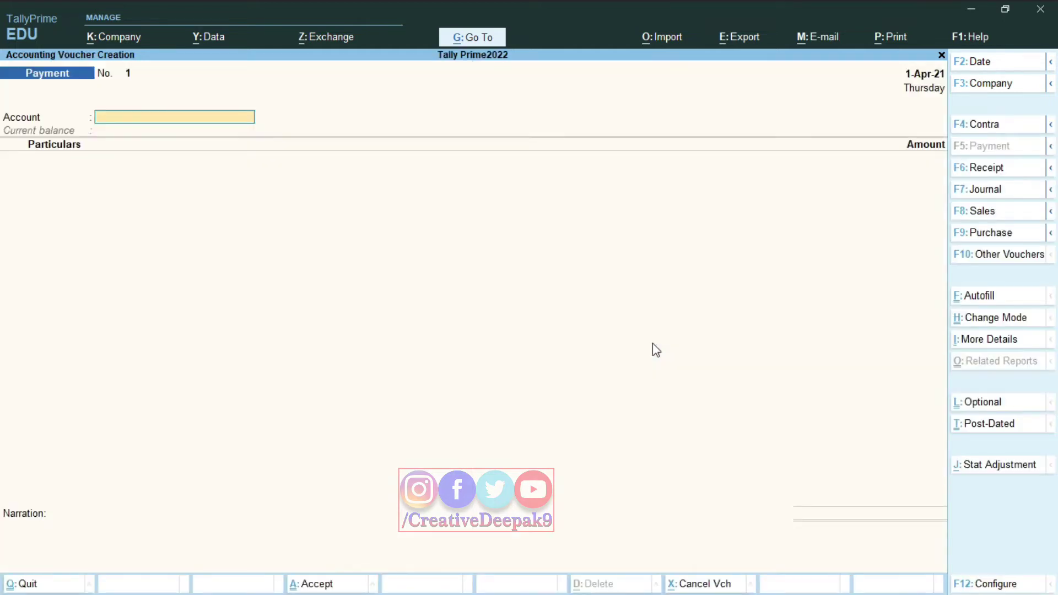
key("F9")
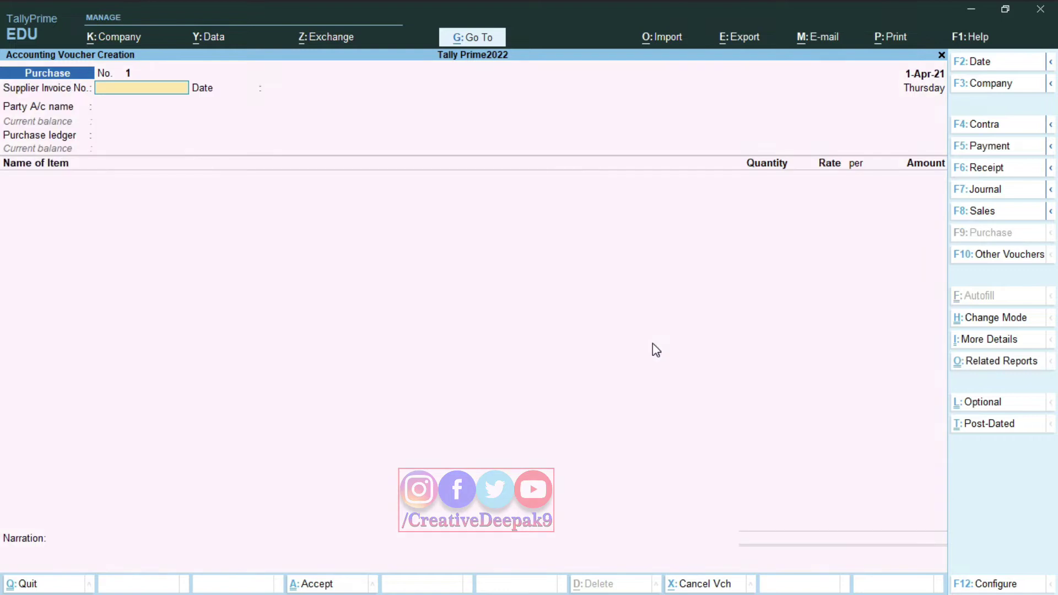
Leave the supplier invoice number and date blank and choose Ram Traders as the voucher's party account
key("Return")
key("Return")
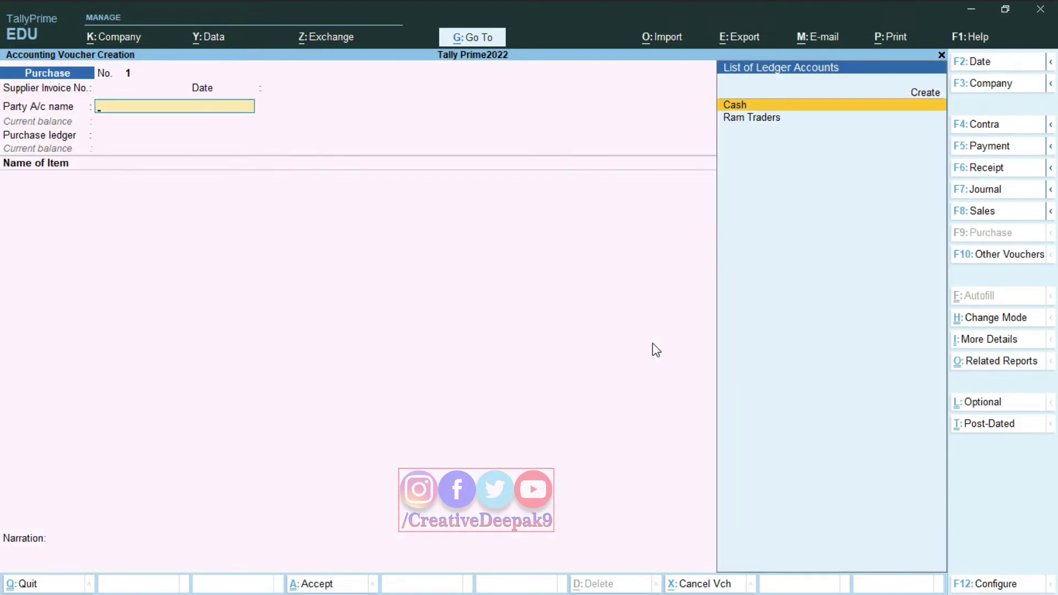
key("Down")
key("Return")
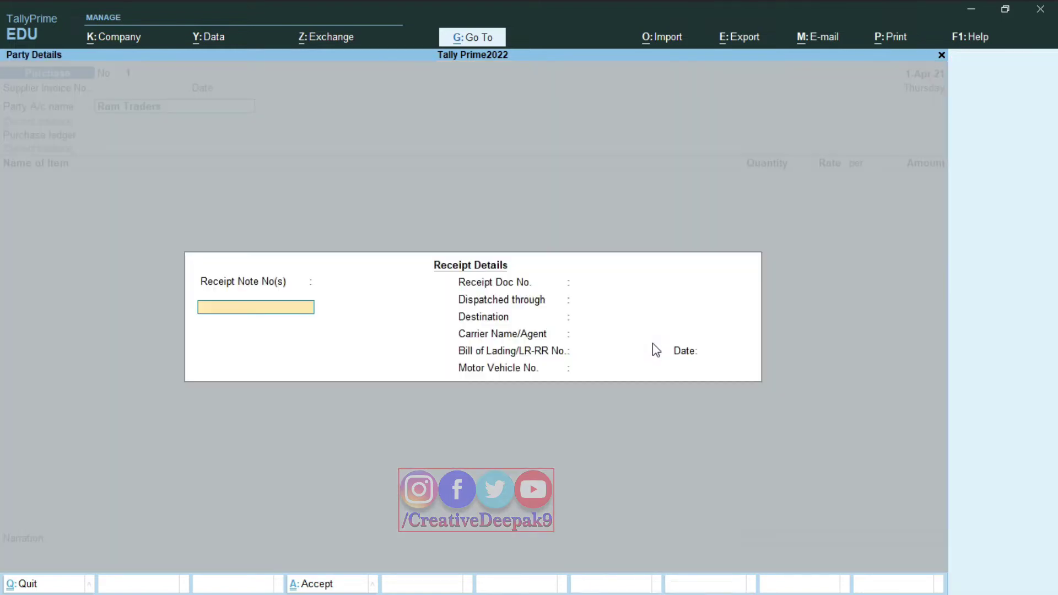
Accept the receipt details for Ram Traders with all fields left blank
key("Return")
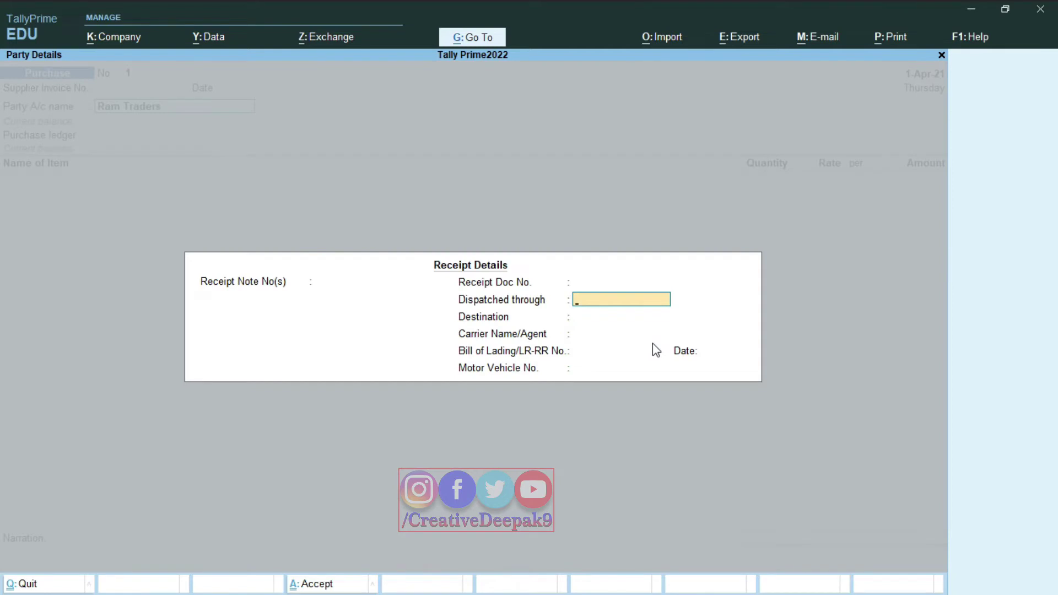
key("Return")
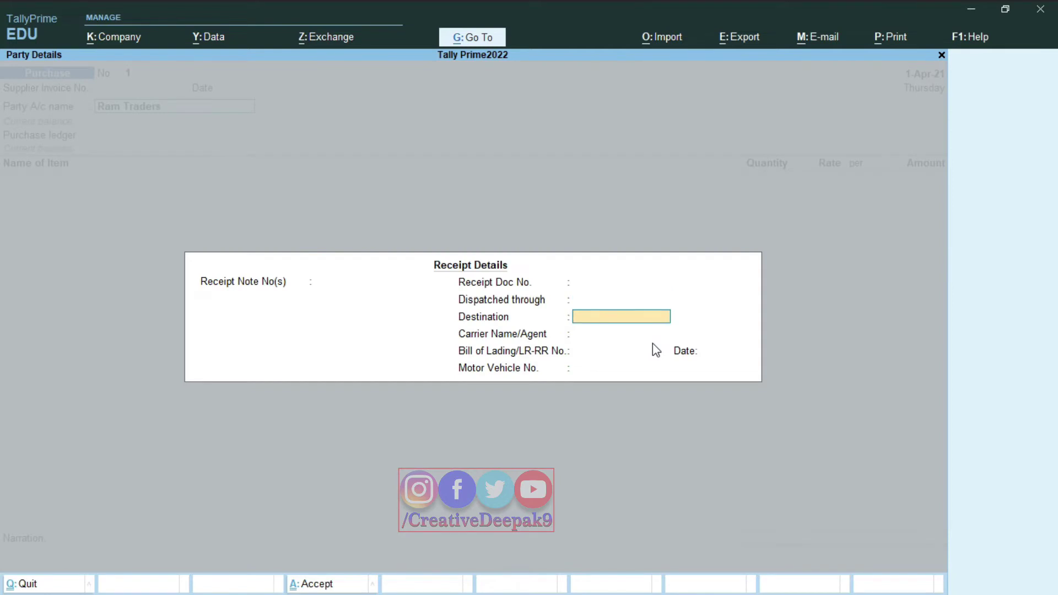
key("Return")
key("Return")
key("Return")
key("Return")
key("Return")
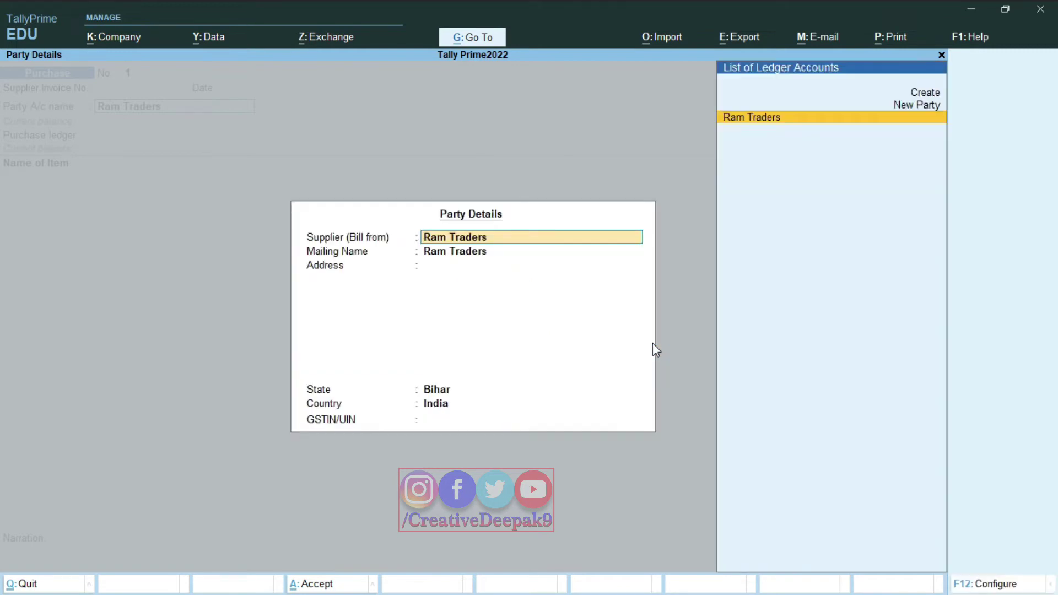
Accept the default party details for Ram Traders and choose Purchase as the purchase ledger
key("Return")
key("Return")
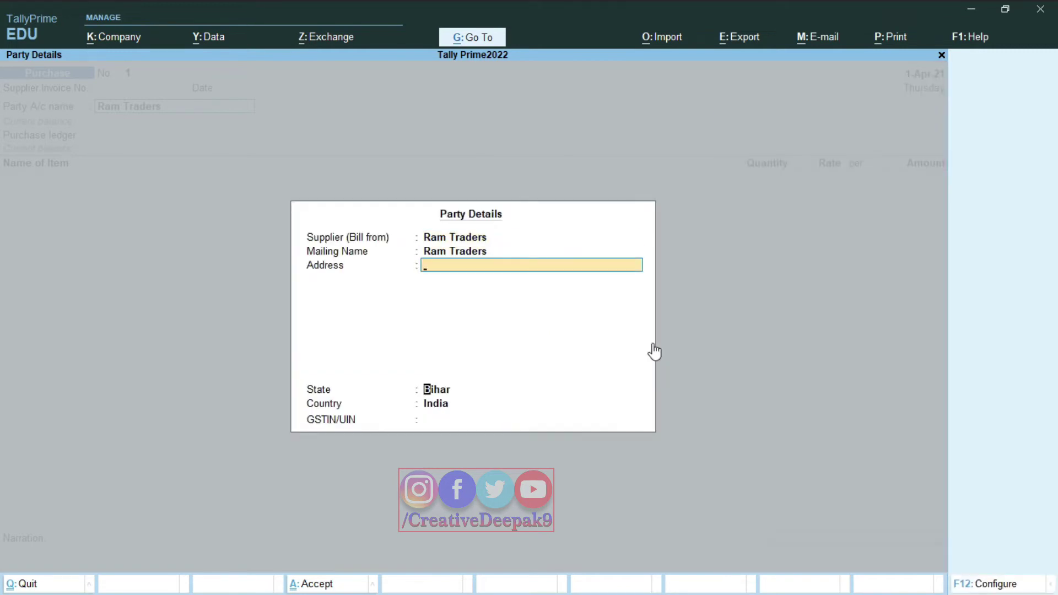
key("Return")
key("Return")
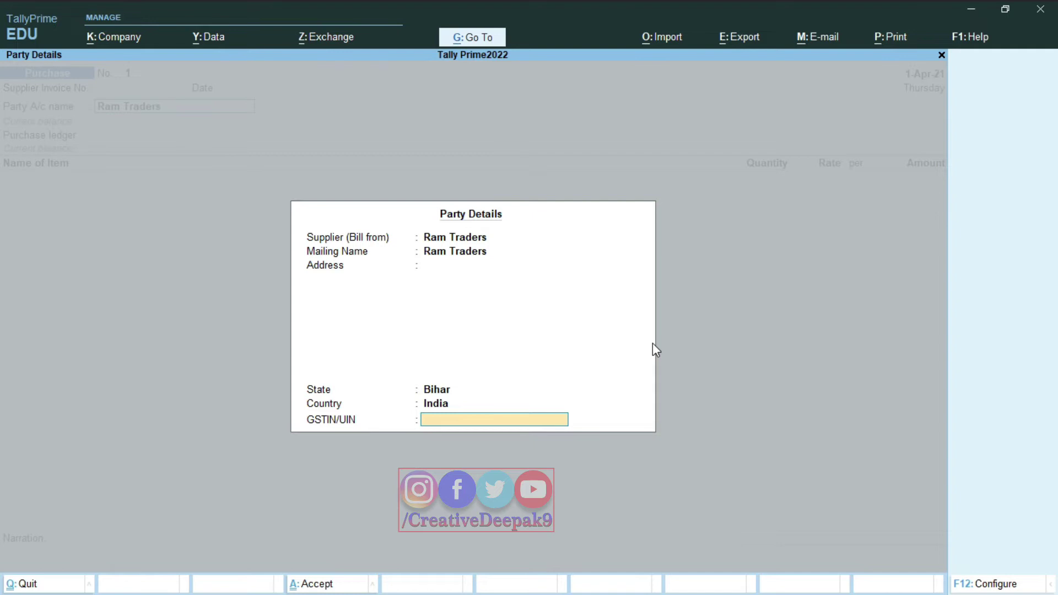
key("Return")
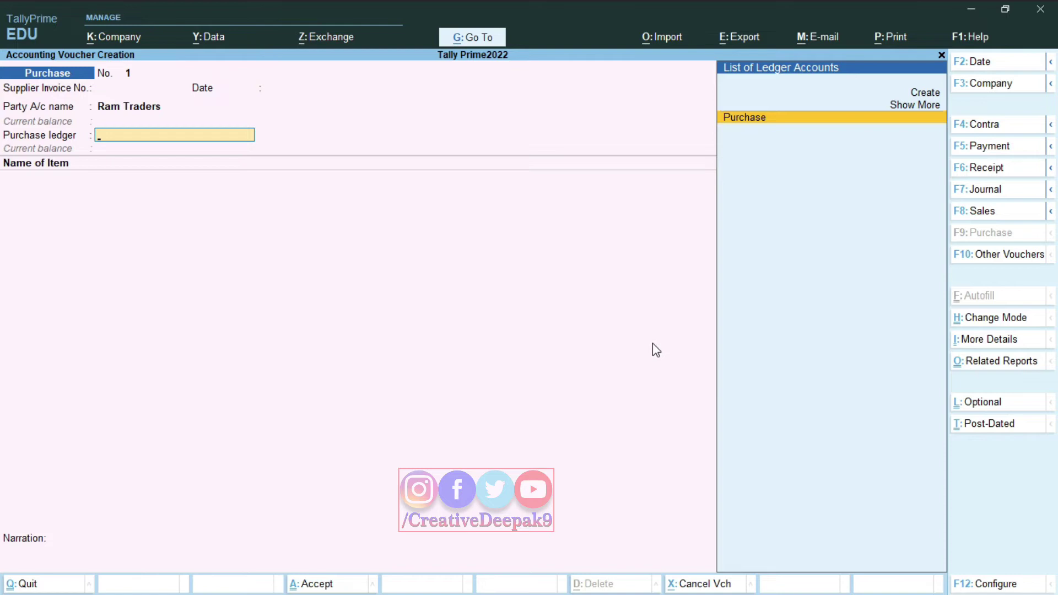
key("Return")
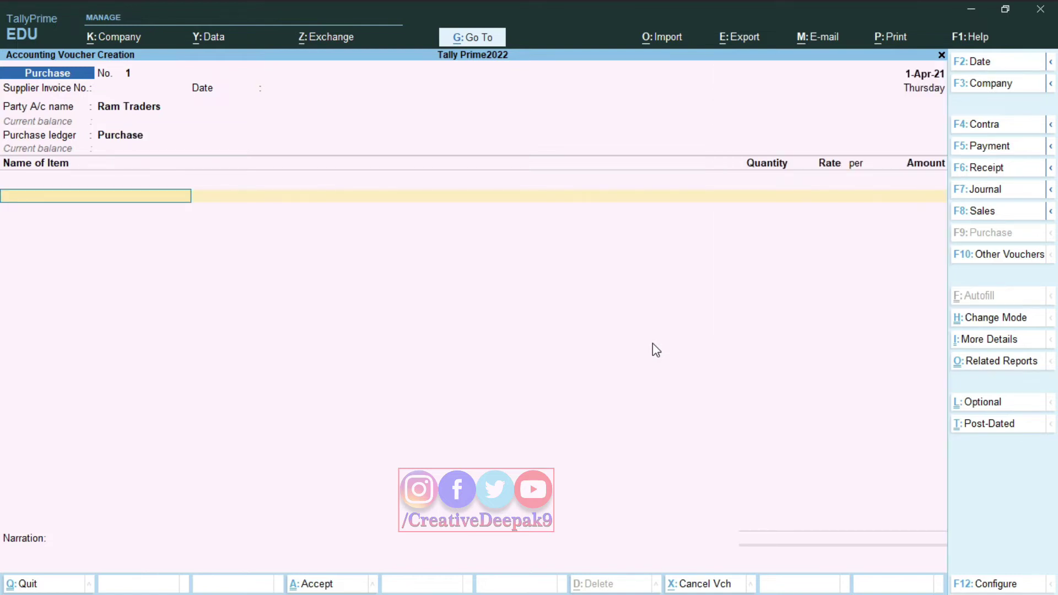
Add the Dell Laptop item to the purchase voucher with quantity 10 Pcs at a rate of 30,000 per Pcs
type("D")
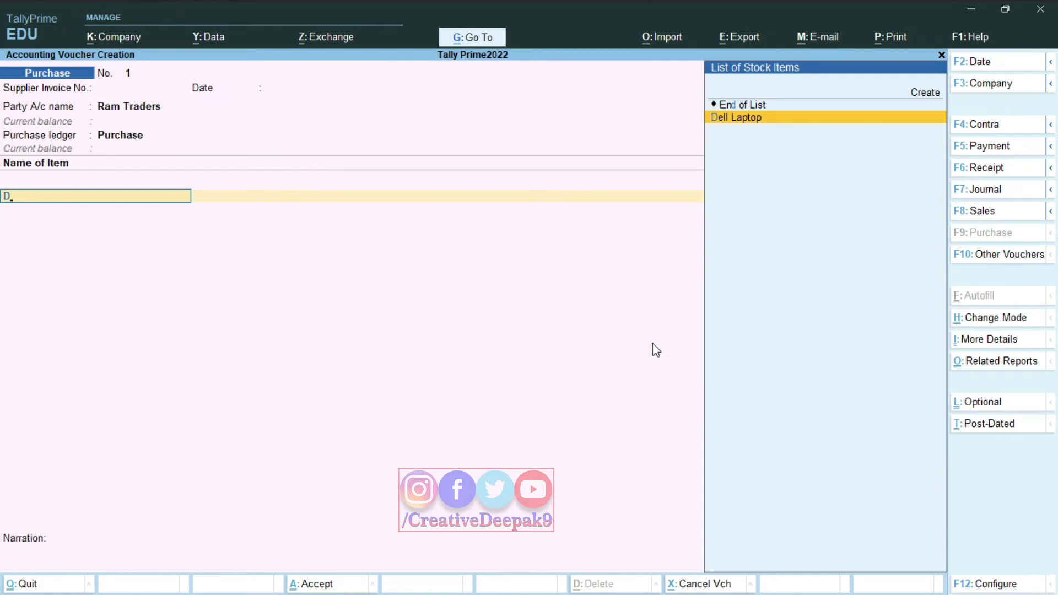
key("Return")
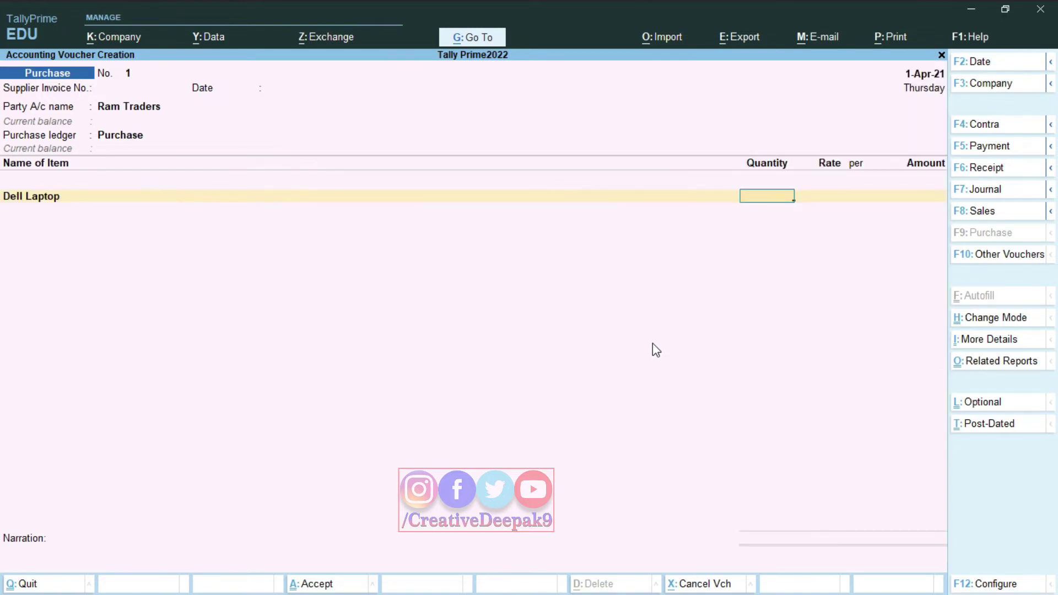
type("10")
key("Return")
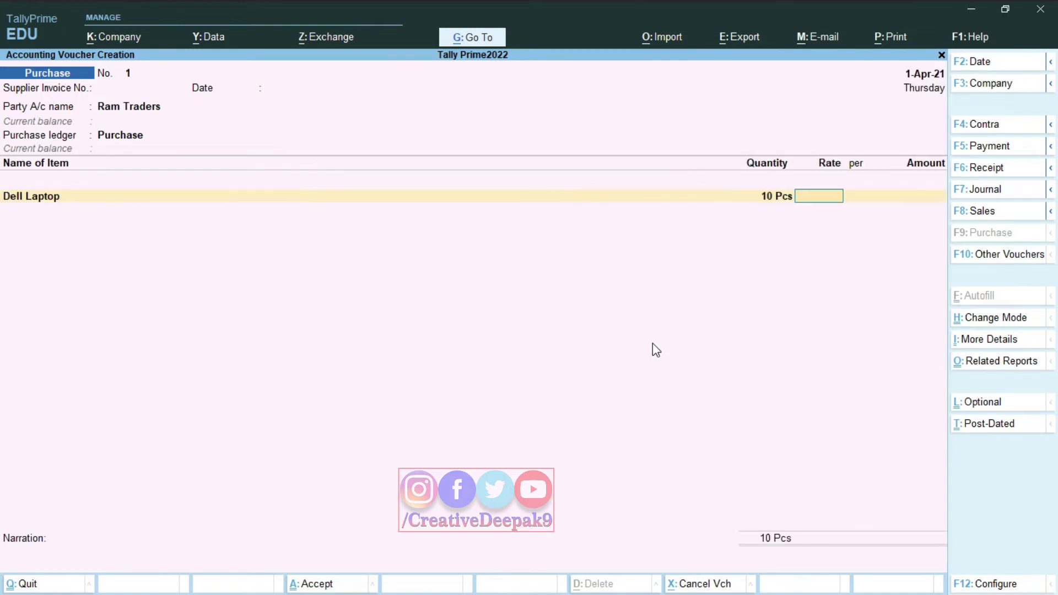
type("30000")
key("Return")
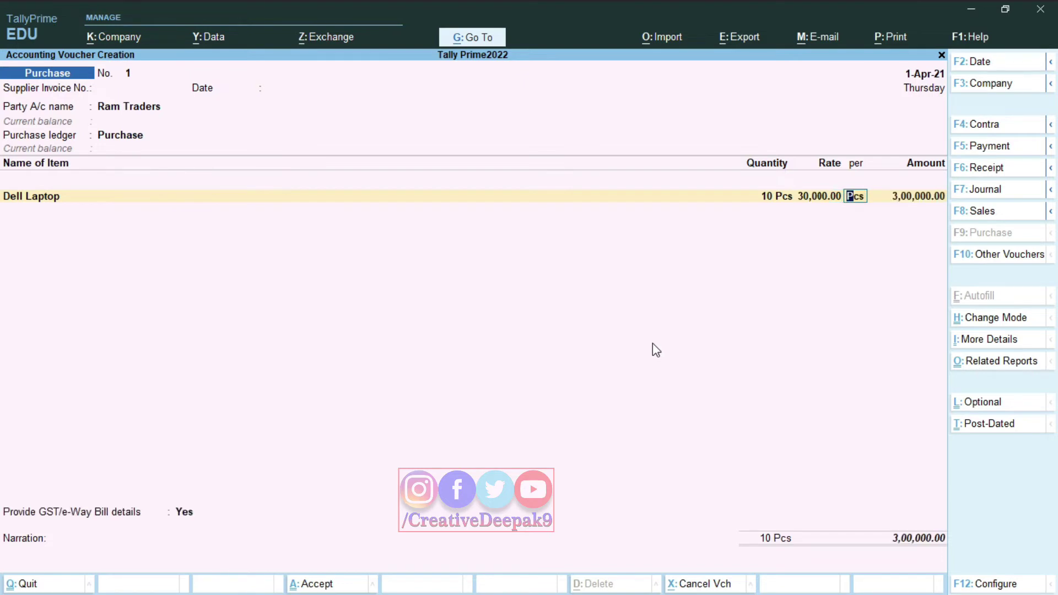
key("Return")
key("Return")
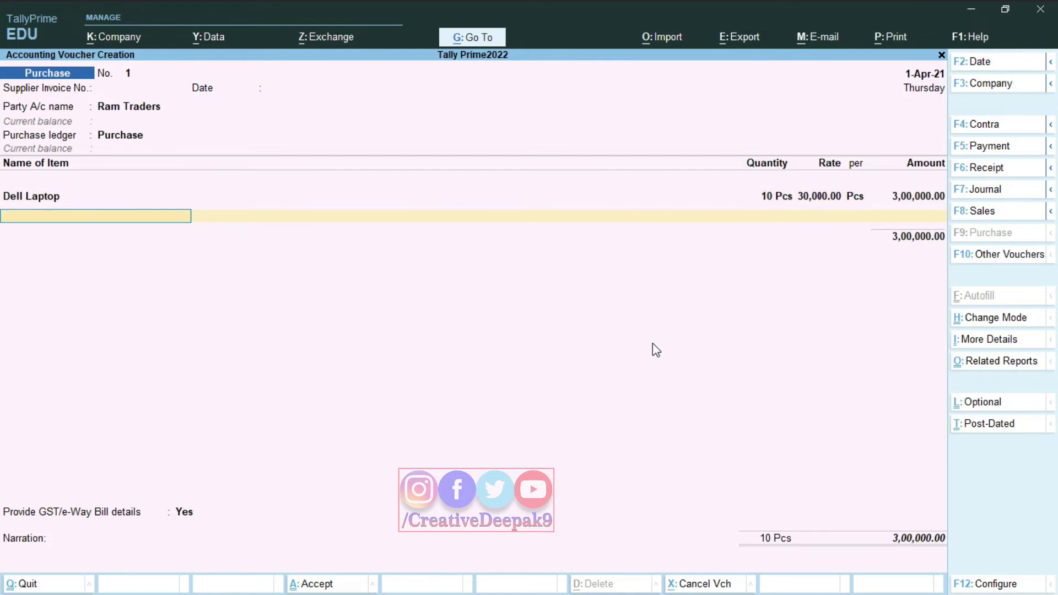
key("Return")
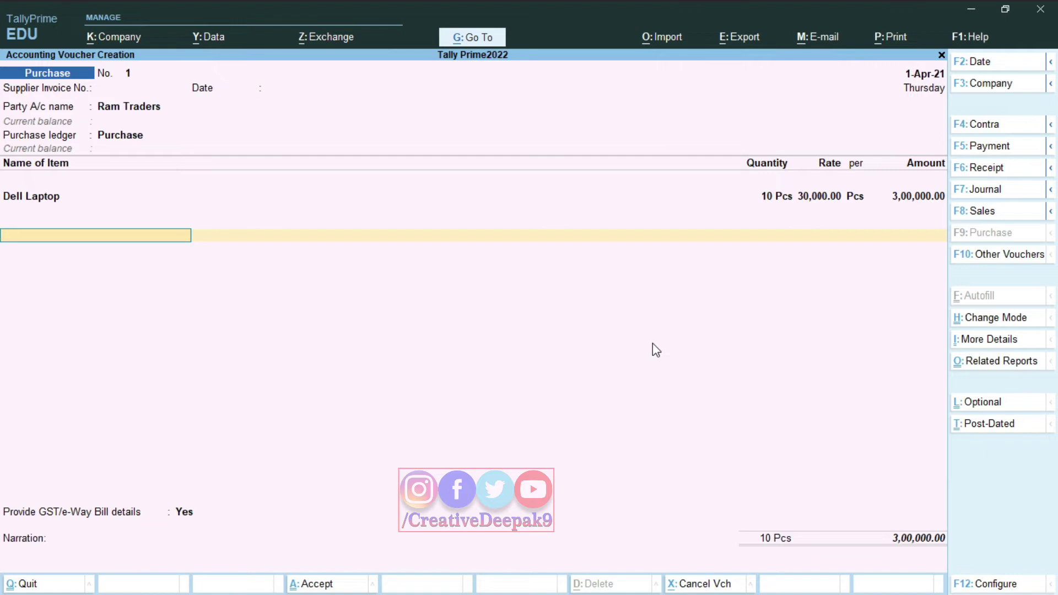
key("BackSpace")
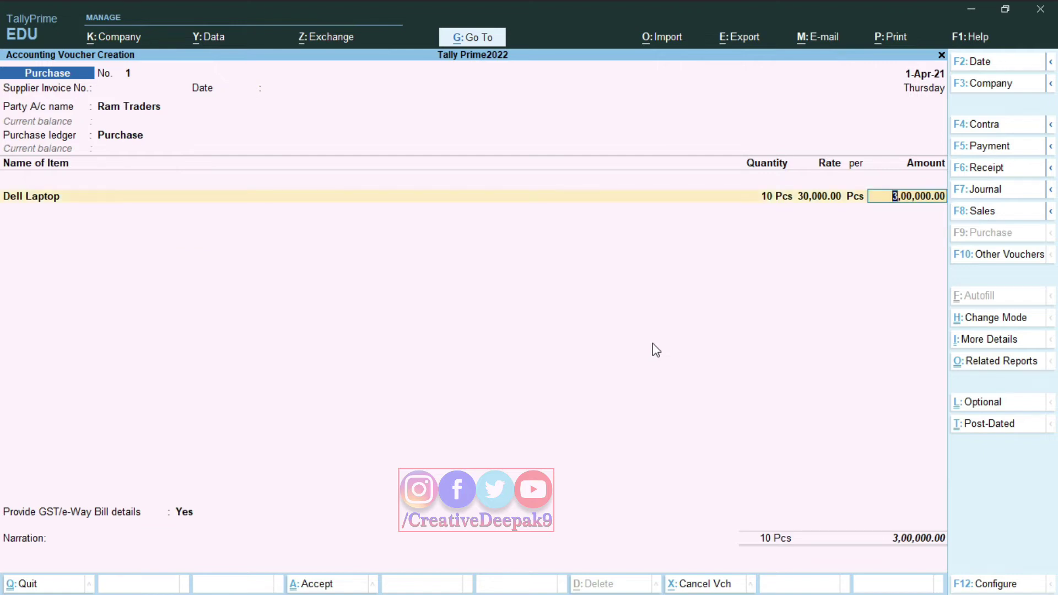
key("ctrl")
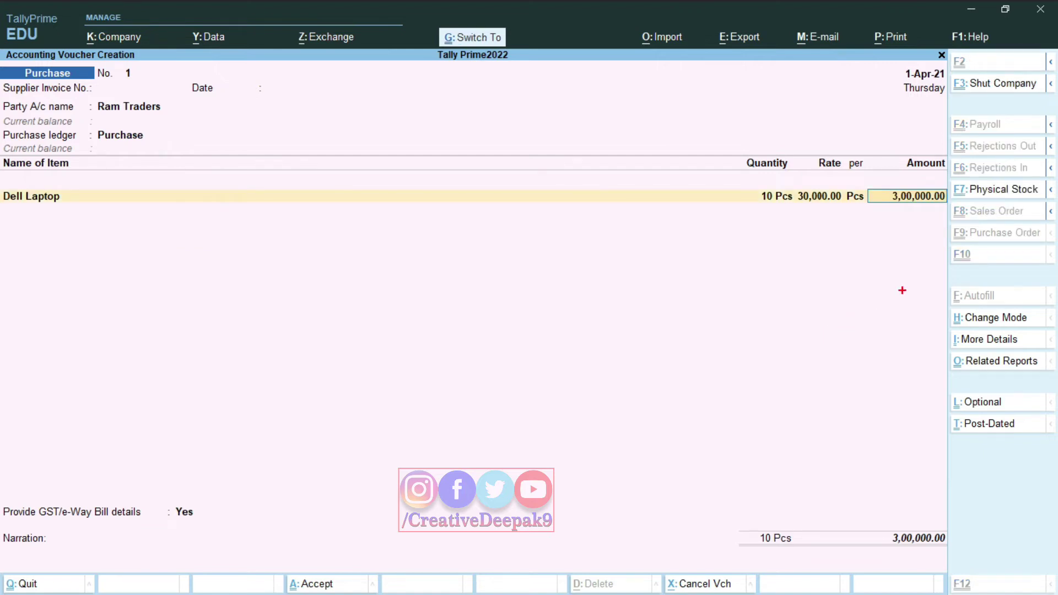
mouse_move(858, 184)
left_mouse_down()
mouse_move(917, 217)
mouse_move(958, 217)
left_mouse_up()
key("Escape")
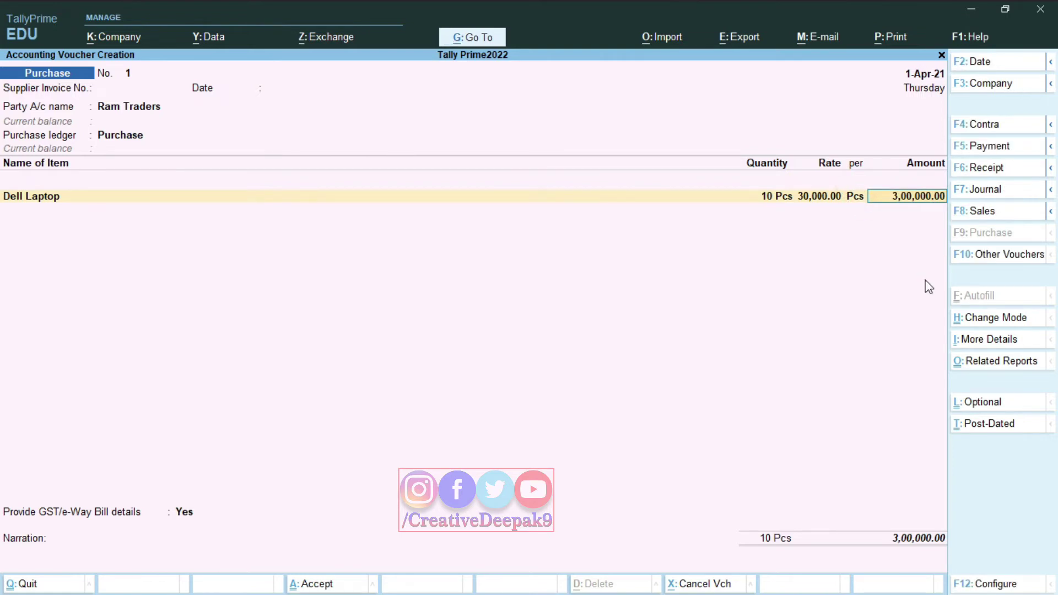
key("Return")
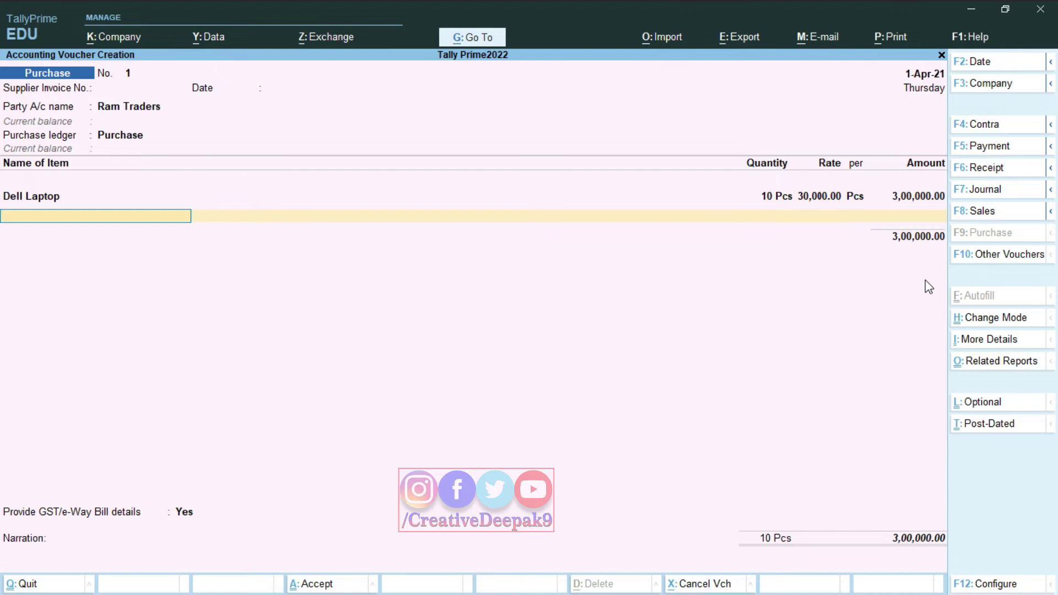
key("ctrl+2")
left_click_drag(144, 219, 248, 227)
left_click_drag(180, 205, 241, 232)
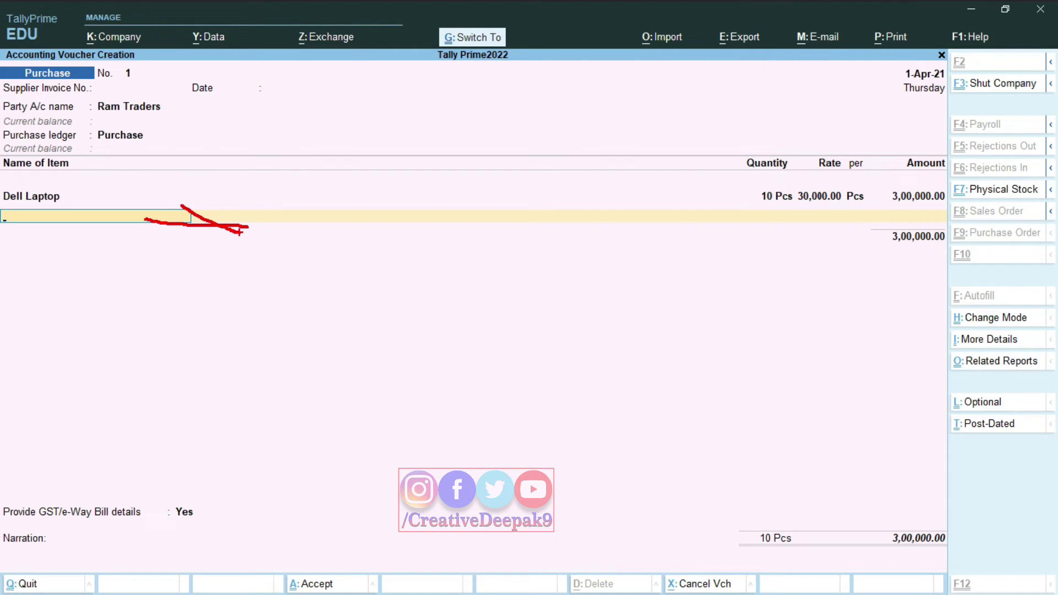
key("Escape")
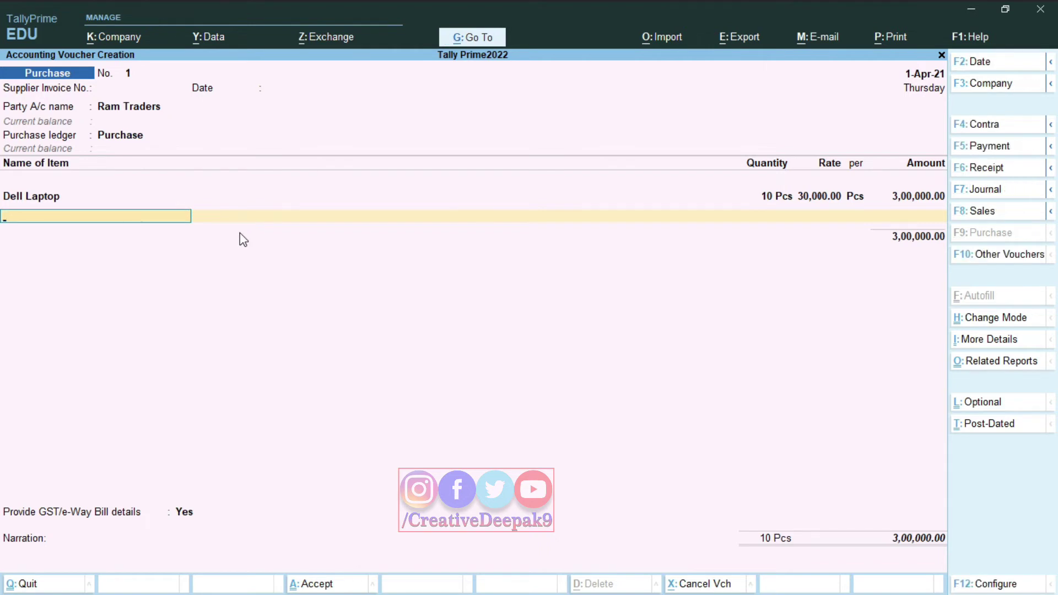
End the stock item list and add the Freight Charge ledger below the Dell Laptop line
key("Return")
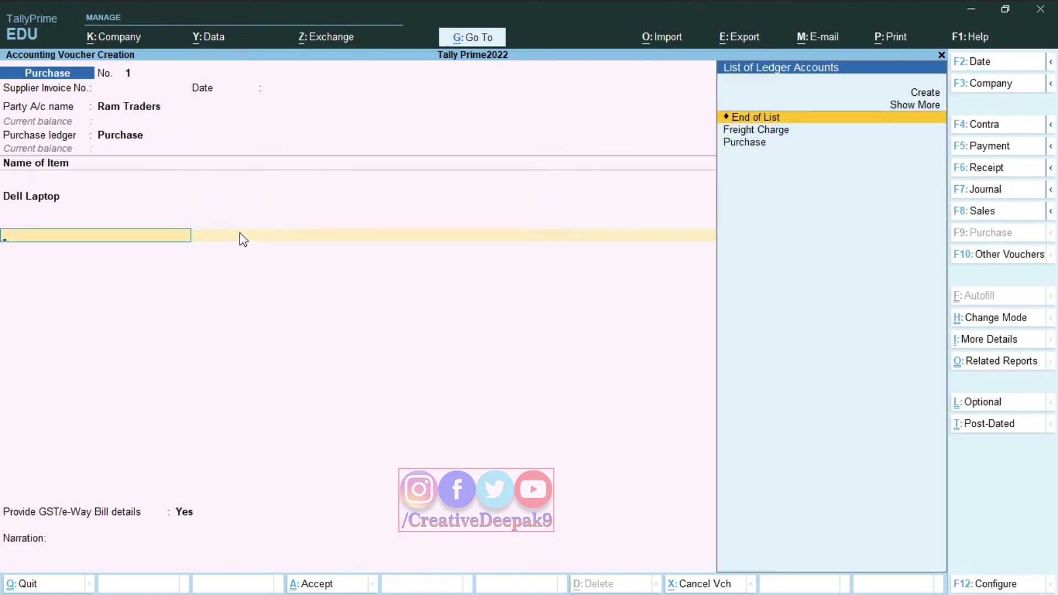
key("ctrl+2")
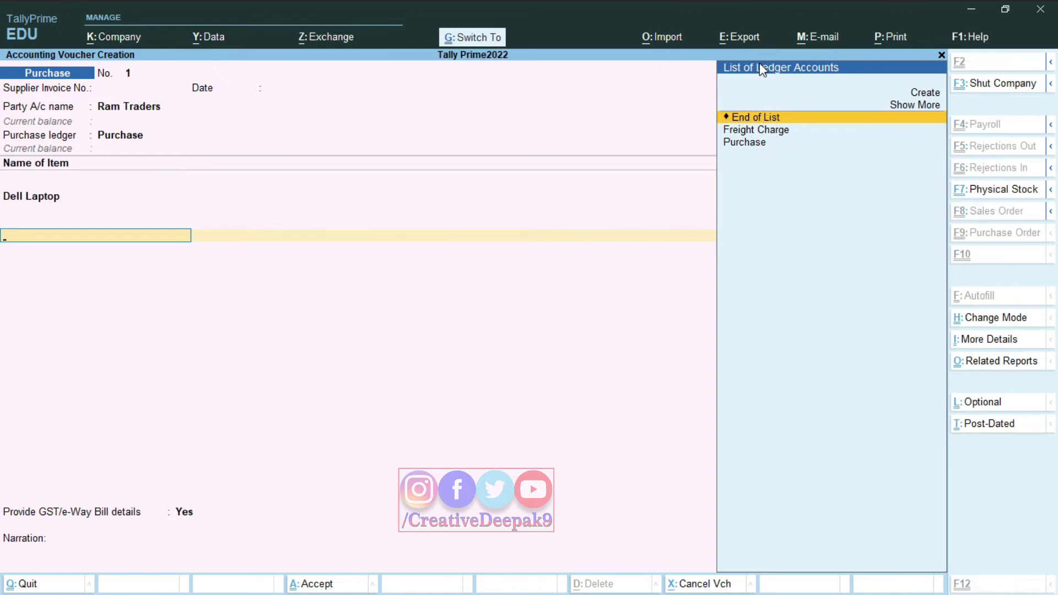
left_click_drag(710, 58, 843, 87)
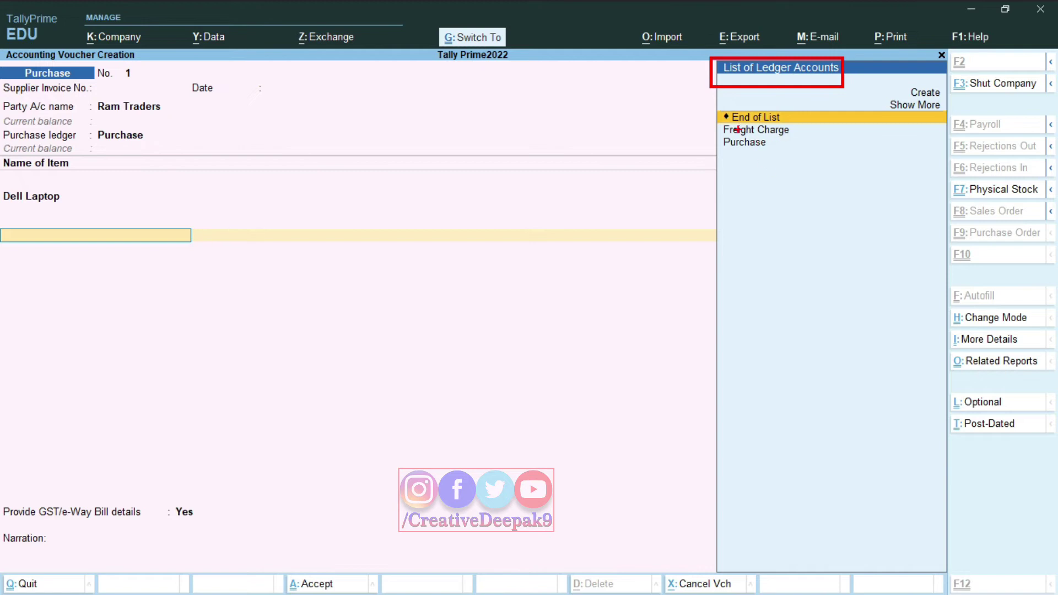
mouse_move(722, 122)
left_mouse_down()
mouse_move(809, 135)
mouse_move(723, 122)
left_mouse_up()
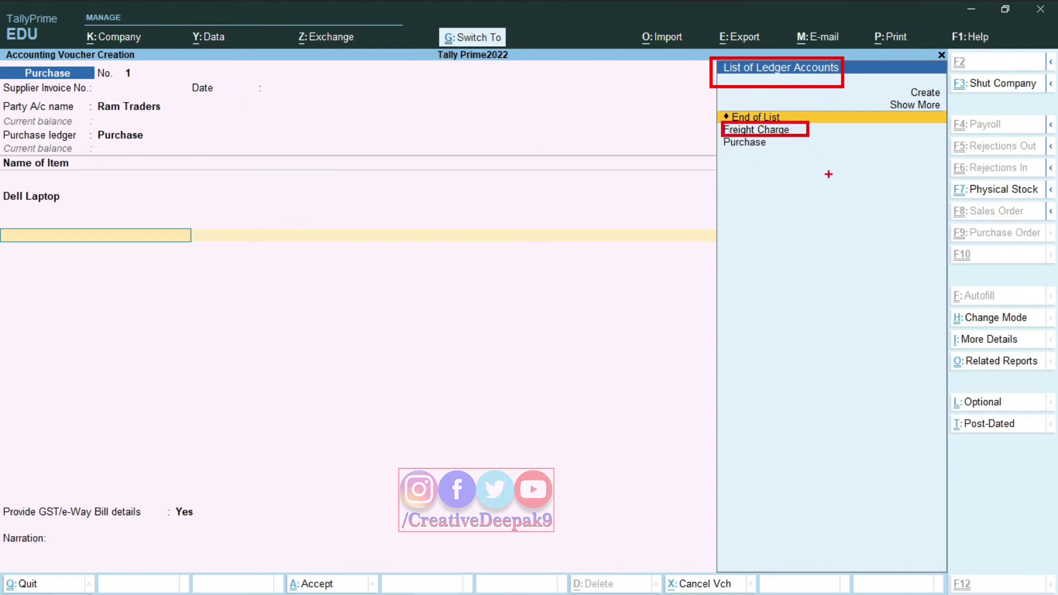
key("Escape")
key("Down")
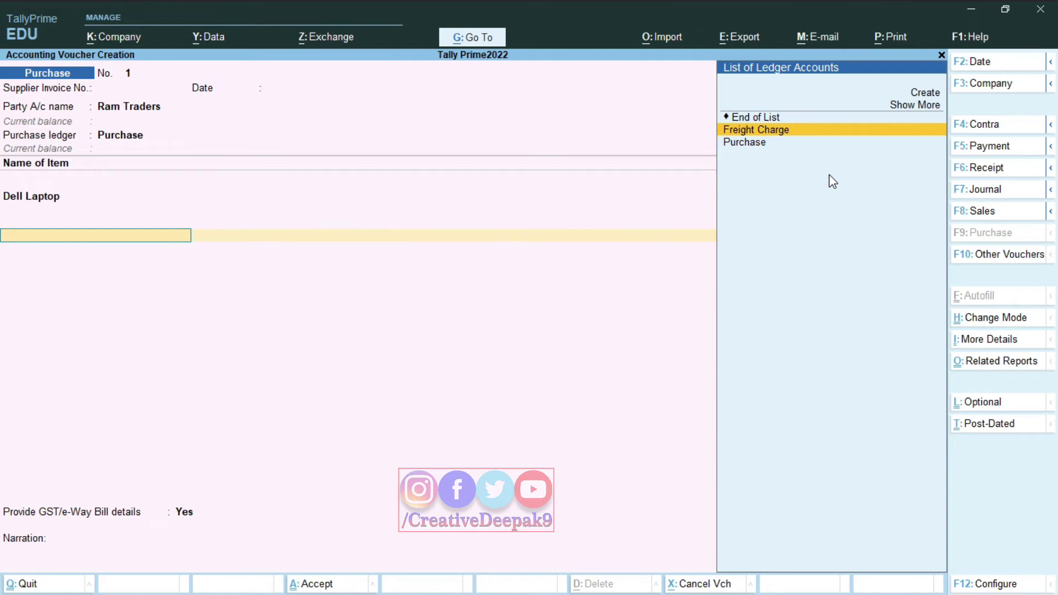
key("Return")
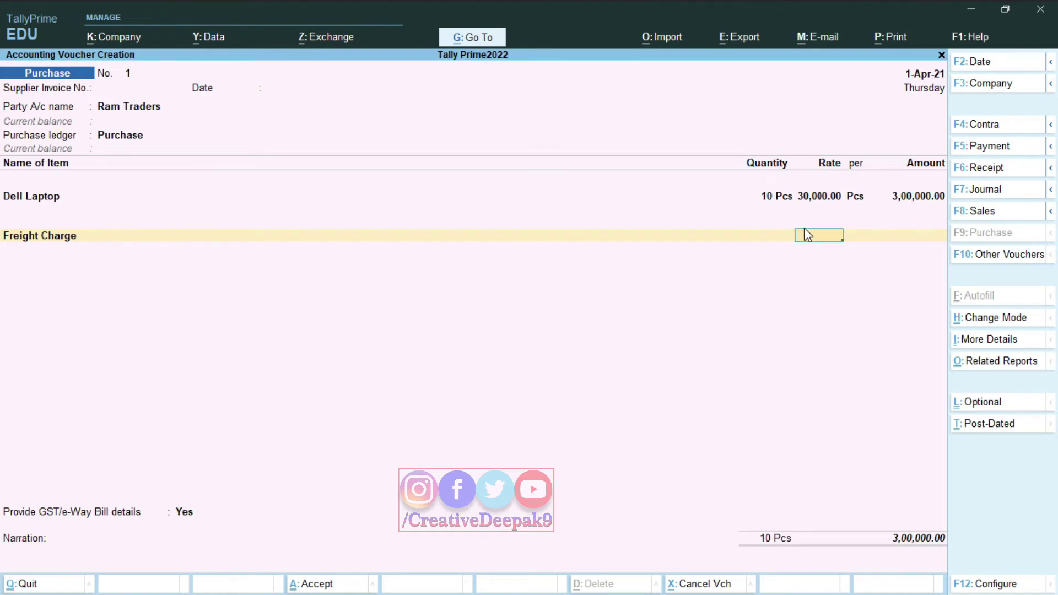
key("ctrl")
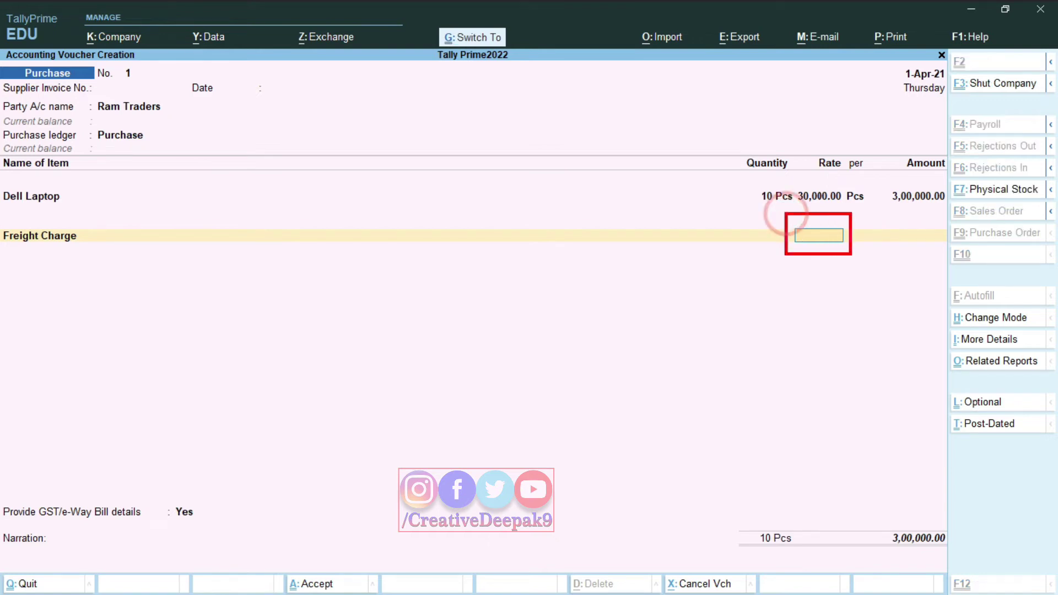
left_click_drag(797, 143, 851, 259)
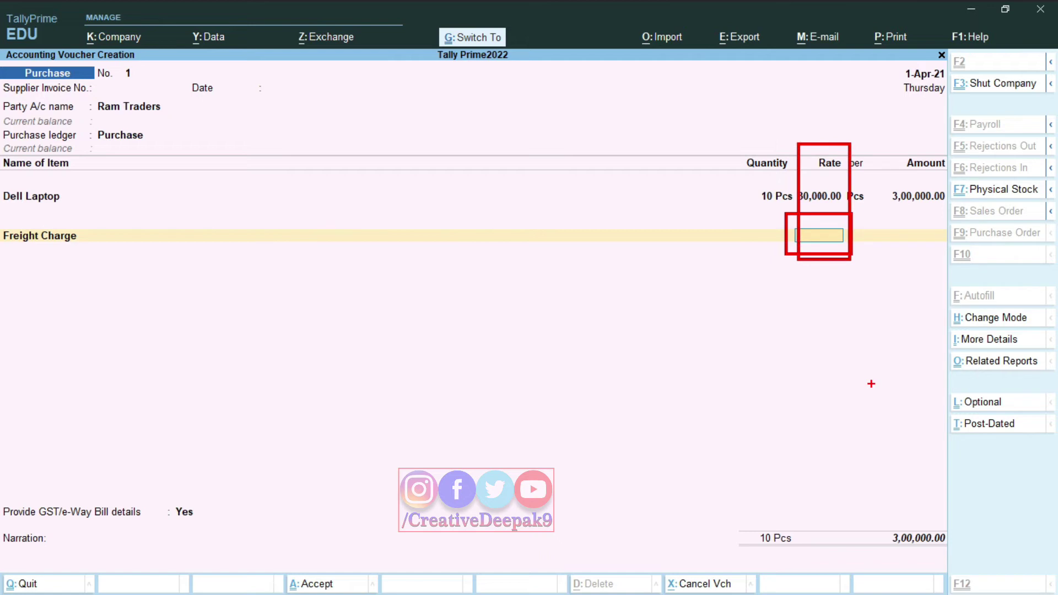
key("Escape")
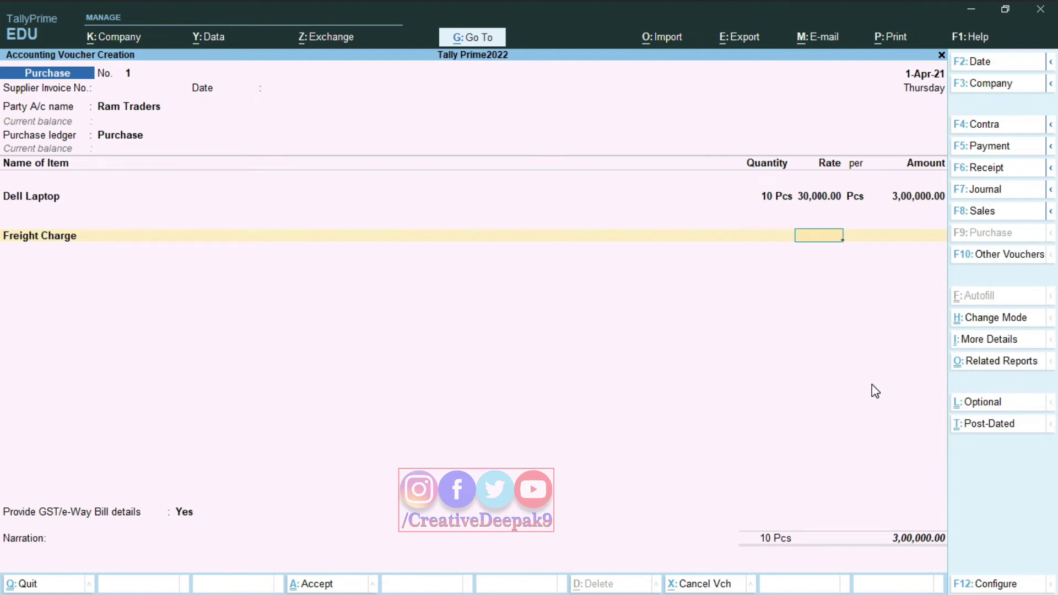
key("ctrl")
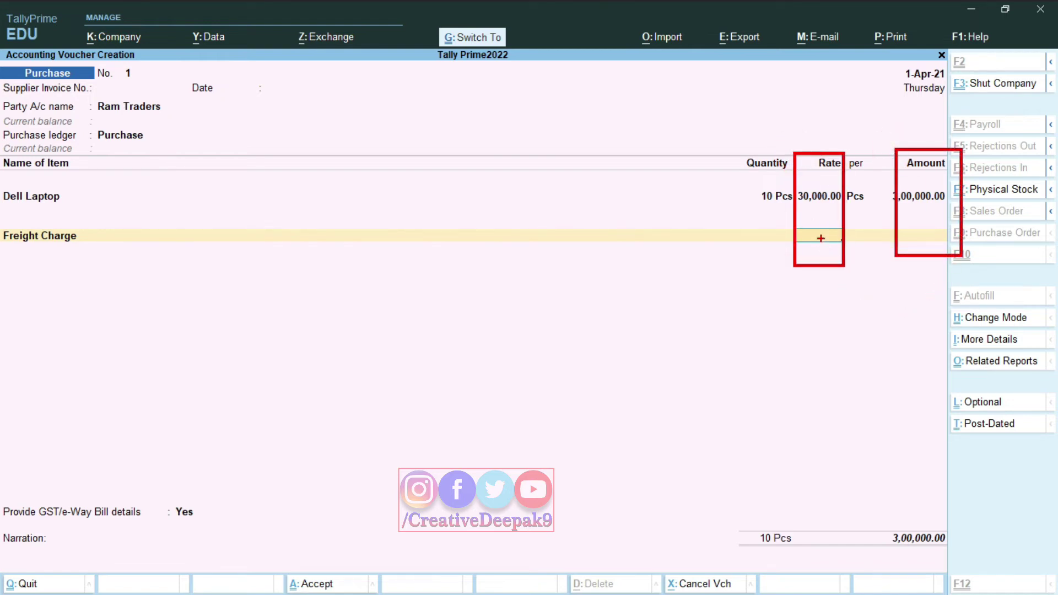
Try a rate of 3 % for the Freight Charge line
mouse_move(830, 215)
left_mouse_down()
mouse_move(813, 250)
mouse_move(835, 252)
left_mouse_up()
key("Escape")
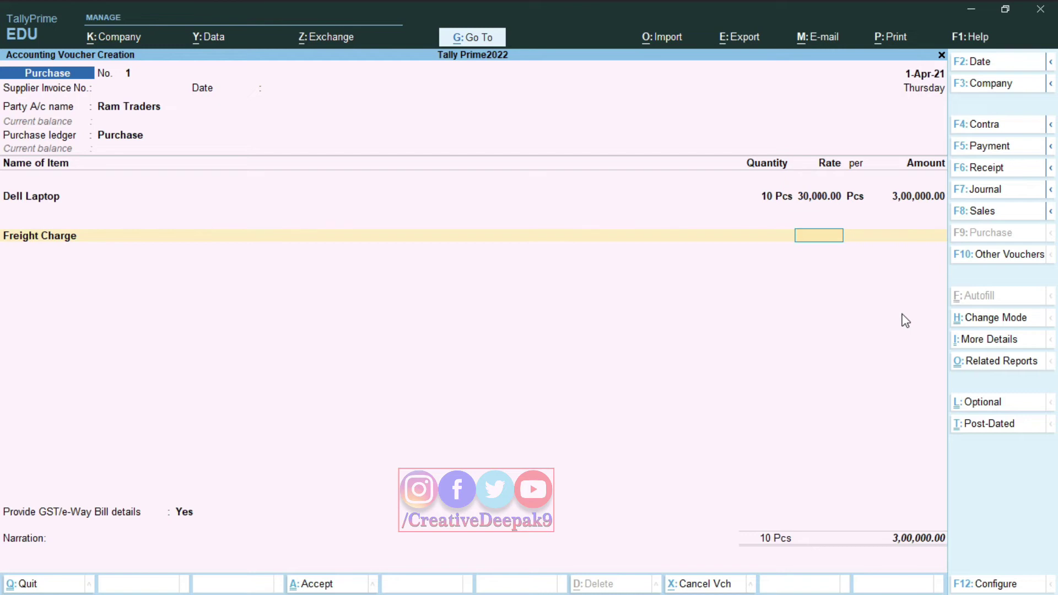
type("3")
key("Return")
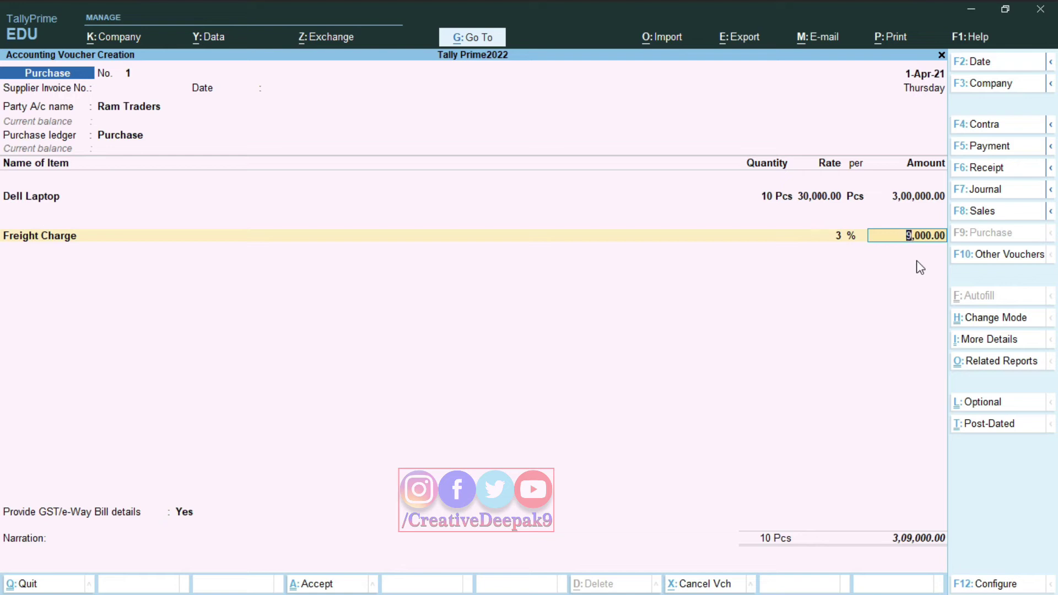
Clear the Freight Charge rate and set the line's amount to 12,000
key("BackSpace")
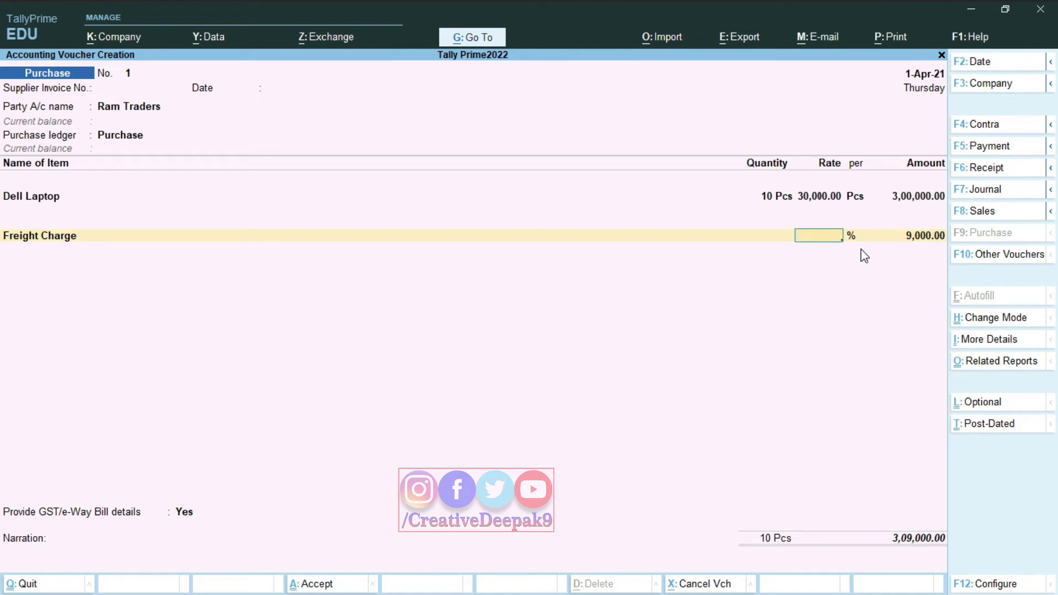
key("Return")
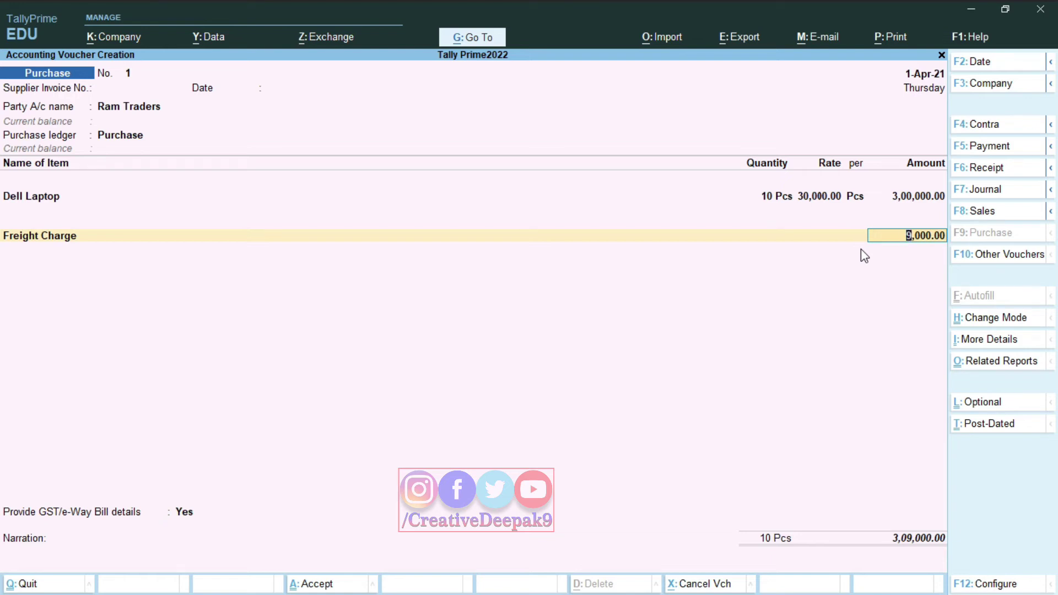
type("12000")
key("Return")
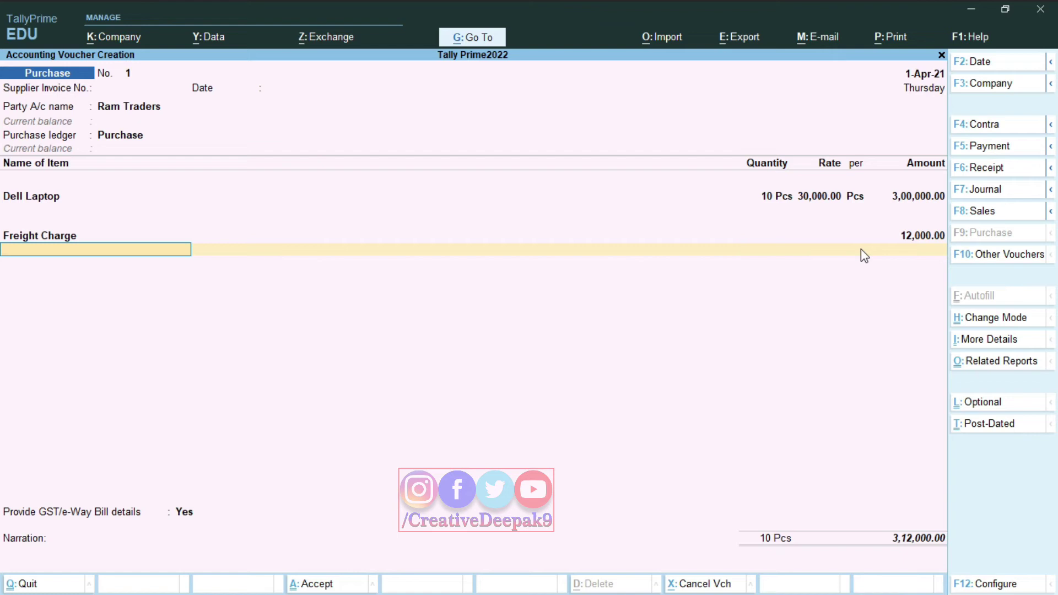
key("BackSpace")
key("BackSpace")
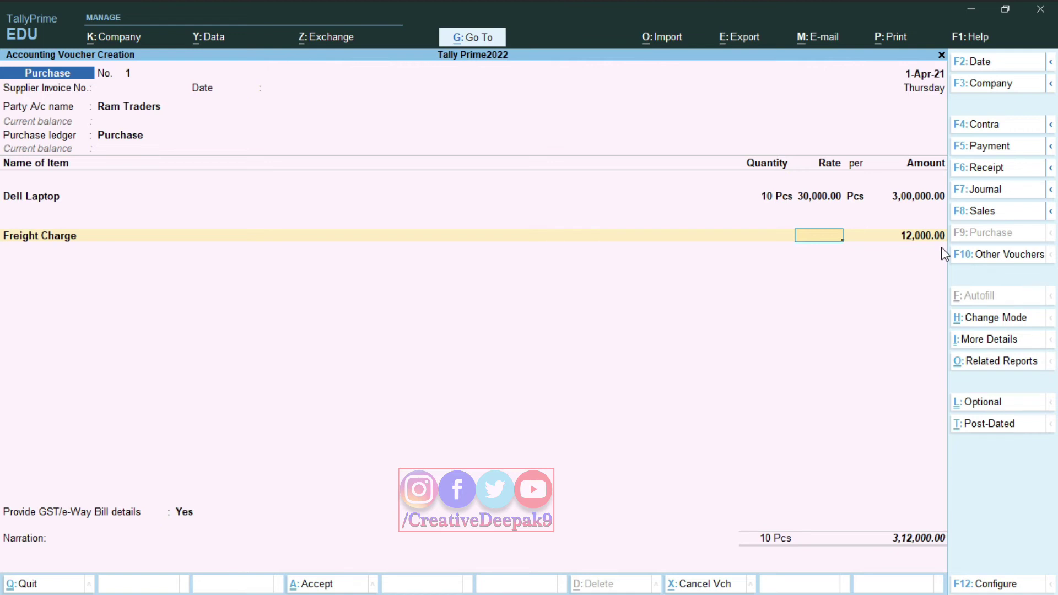
key("Return")
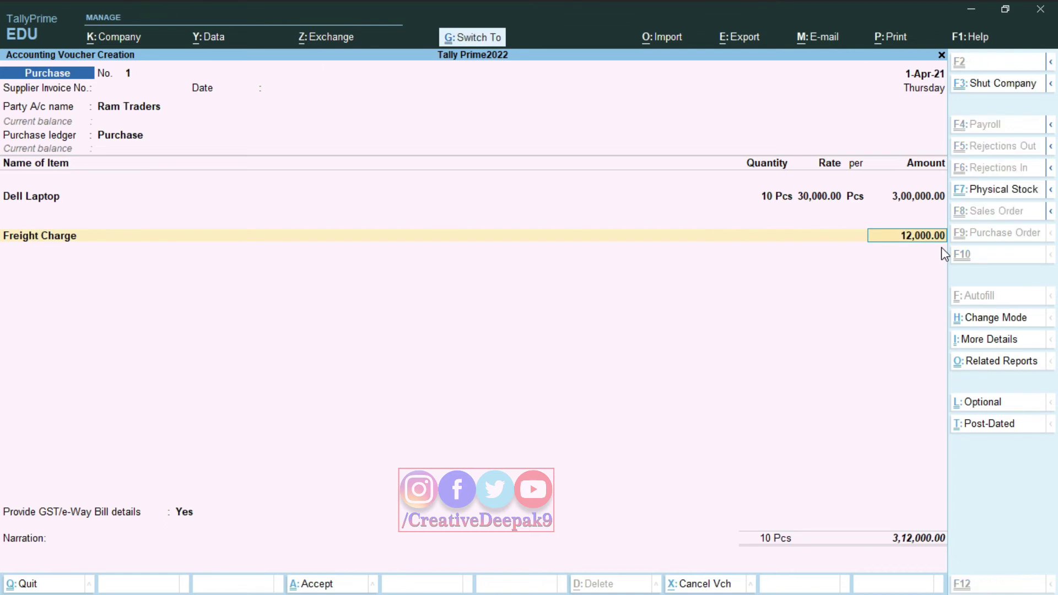
mouse_move(886, 191)
left_mouse_down()
mouse_move(948, 221)
mouse_move(913, 239)
mouse_move(951, 255)
left_mouse_up()
left_click_drag(870, 508, 978, 556)
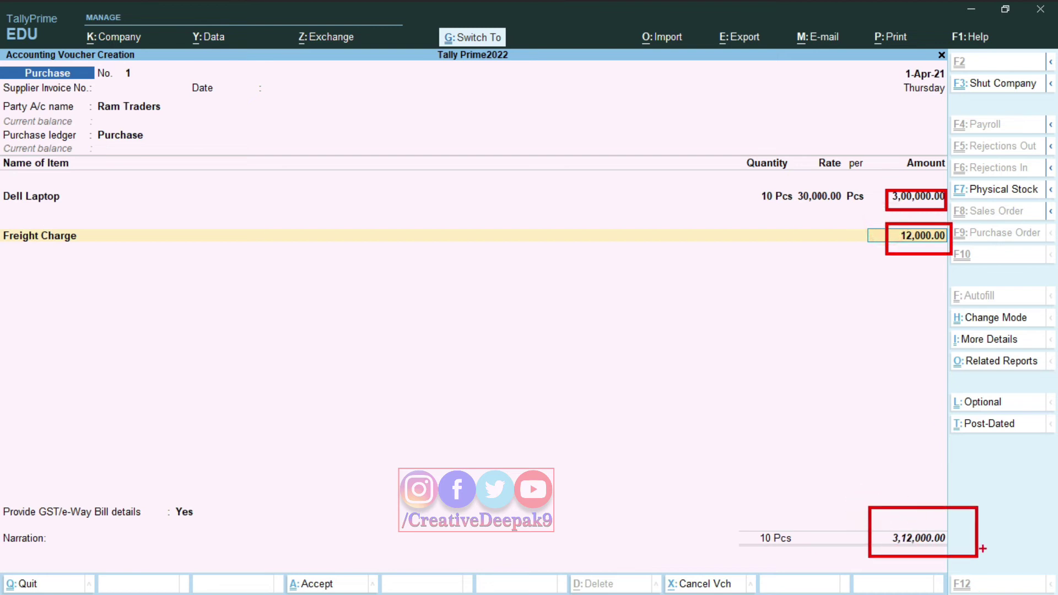
key("Escape")
End the ledger list and set Provide GST/e-Way Bill details to No
key("Return")
key("Return")
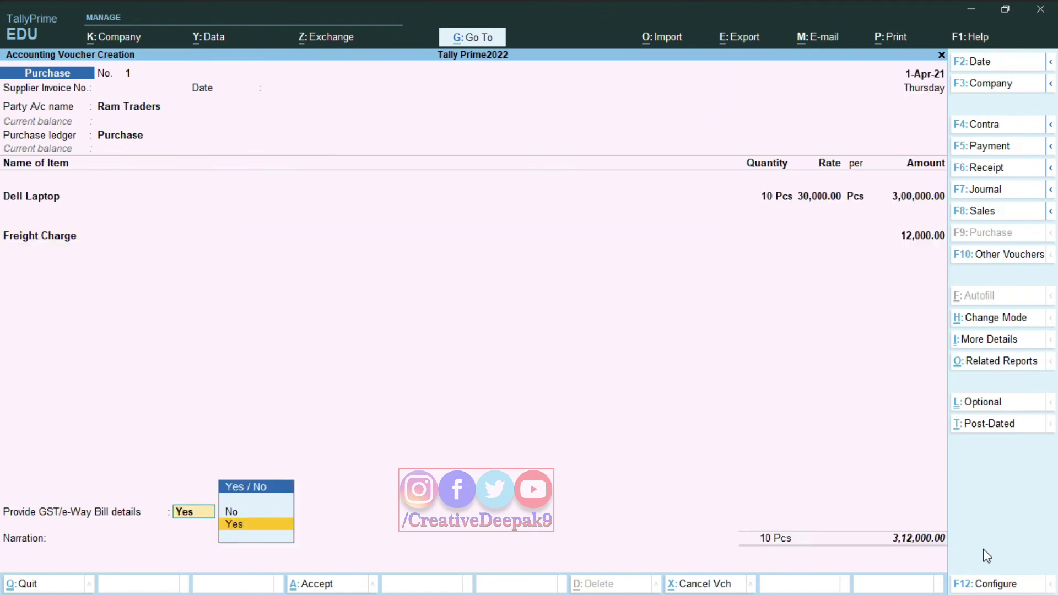
key("Up")
key("Return")
key("Return")
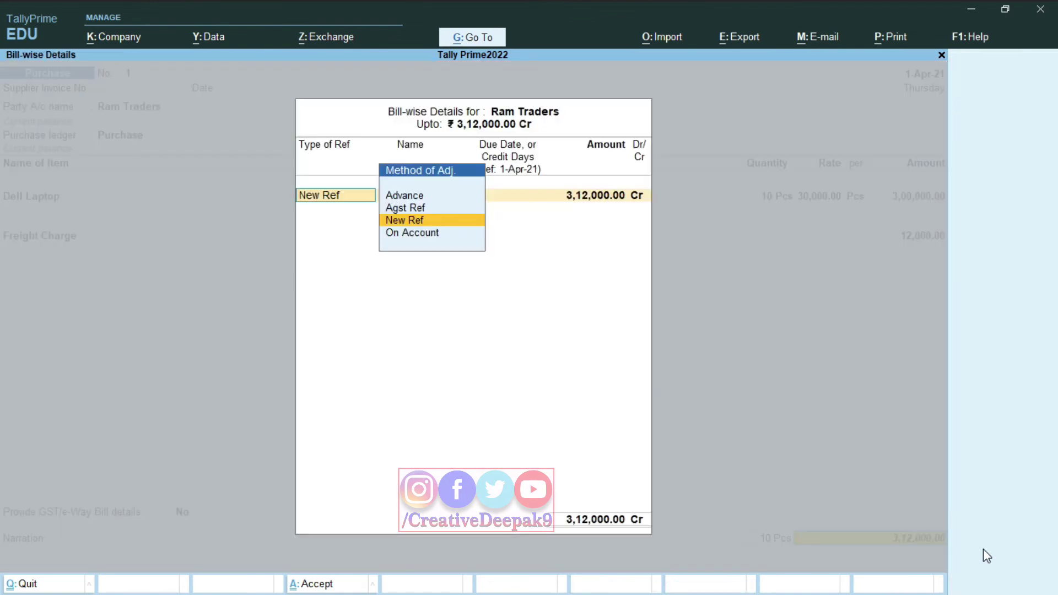
Allocate the Ram Traders bill as a New Ref named RT/2022-001 in the bill-wise details
key("Return")
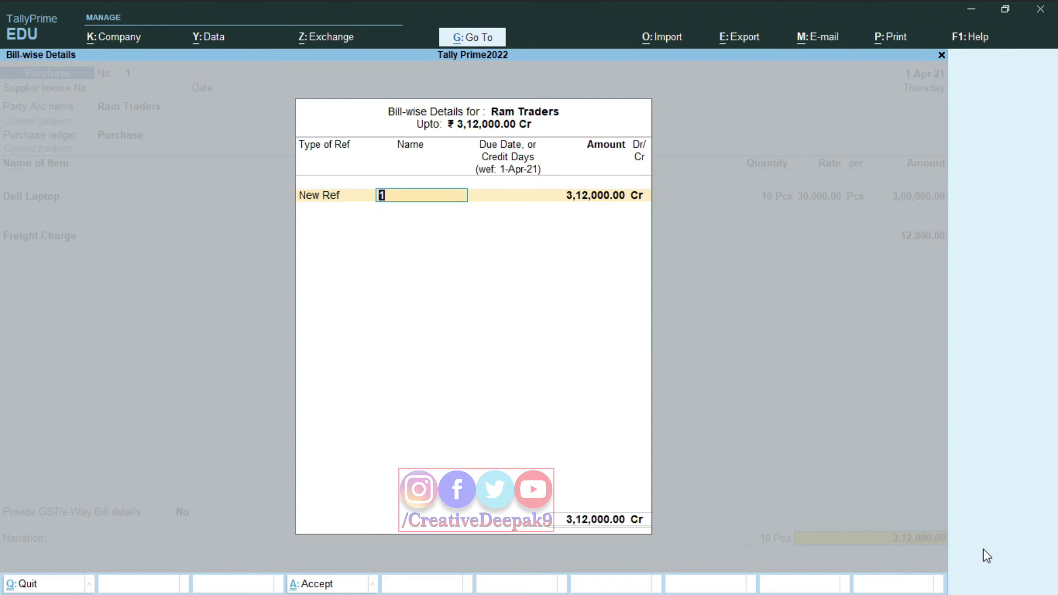
type("RT/2020")
key("BackSpace")
type("0")
key("BackSpace")
type("2-001")
key("Return")
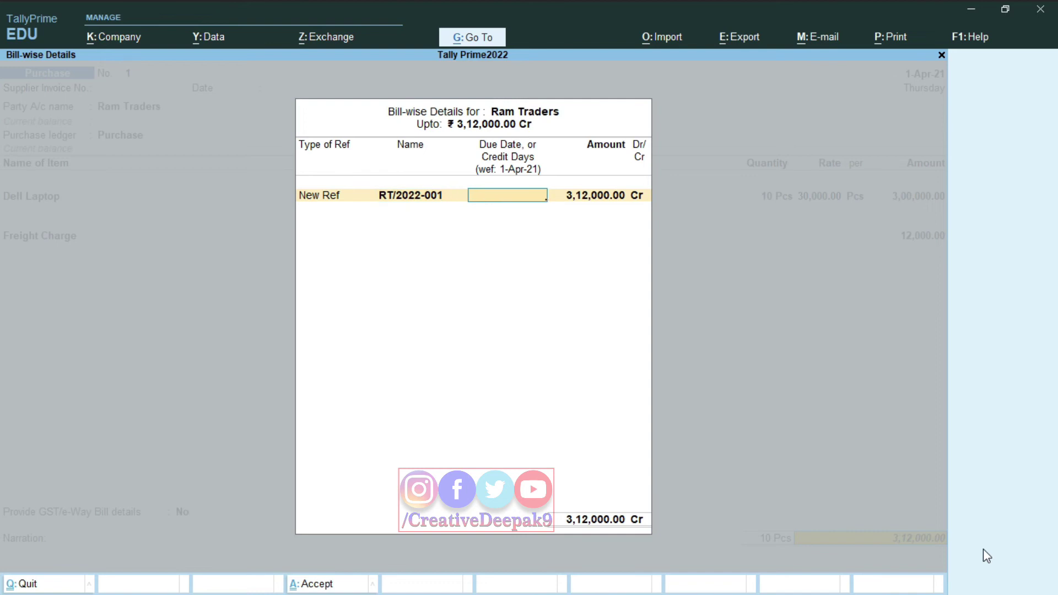
Accept the bill-wise details without a due date and save the purchase voucher with a blank narration
key("Return")
key("Return")
key("Return")
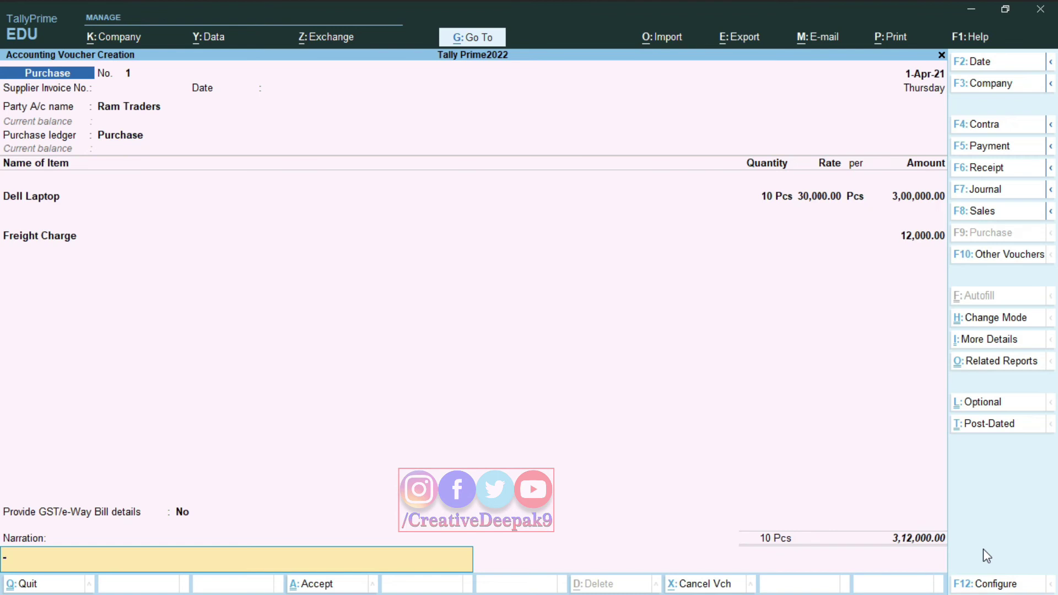
key("Return")
key("Return")
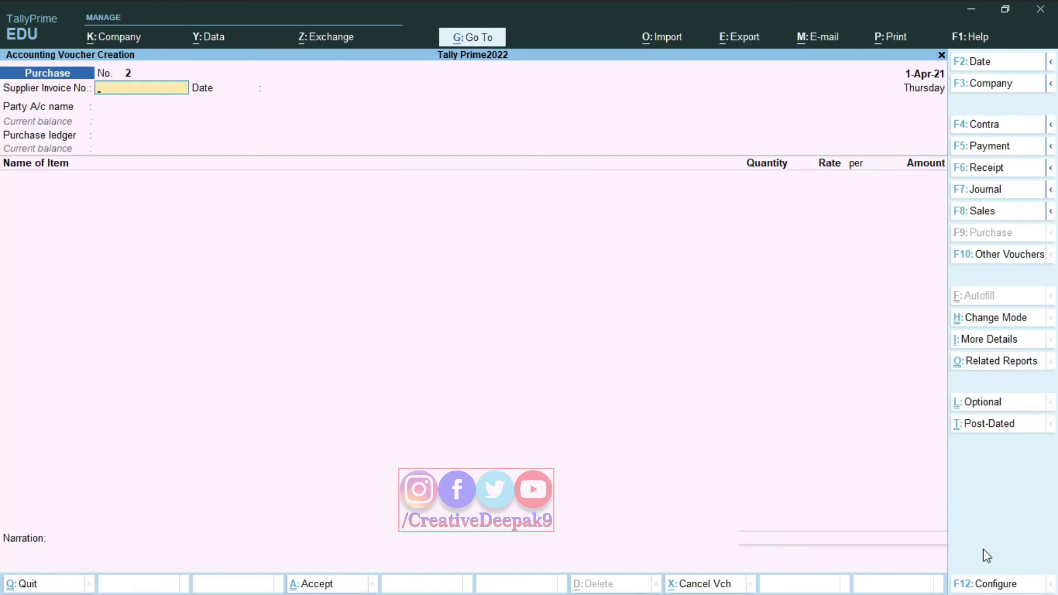
Reopen the saved Ram Traders purchase voucher and show an enlarged print preview of its invoice
key("Page_Up")
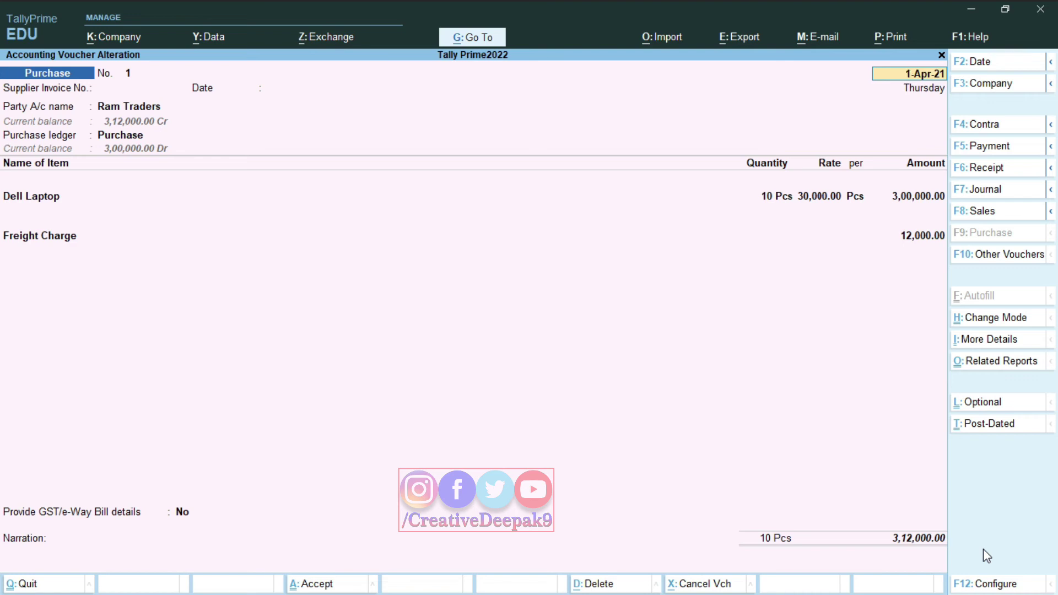
key("ctrl+p")
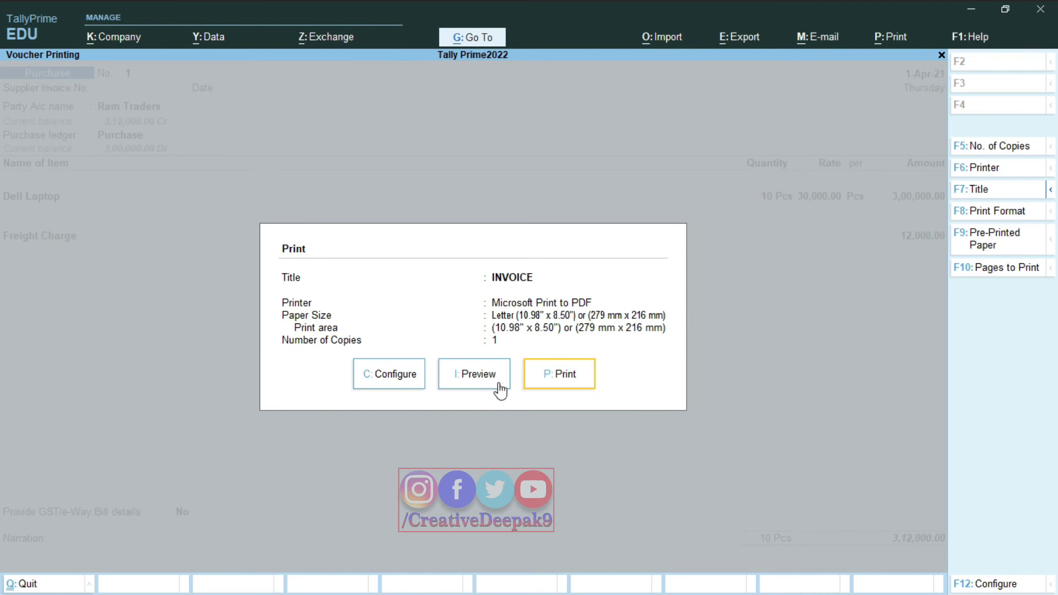
left_click(465, 379)
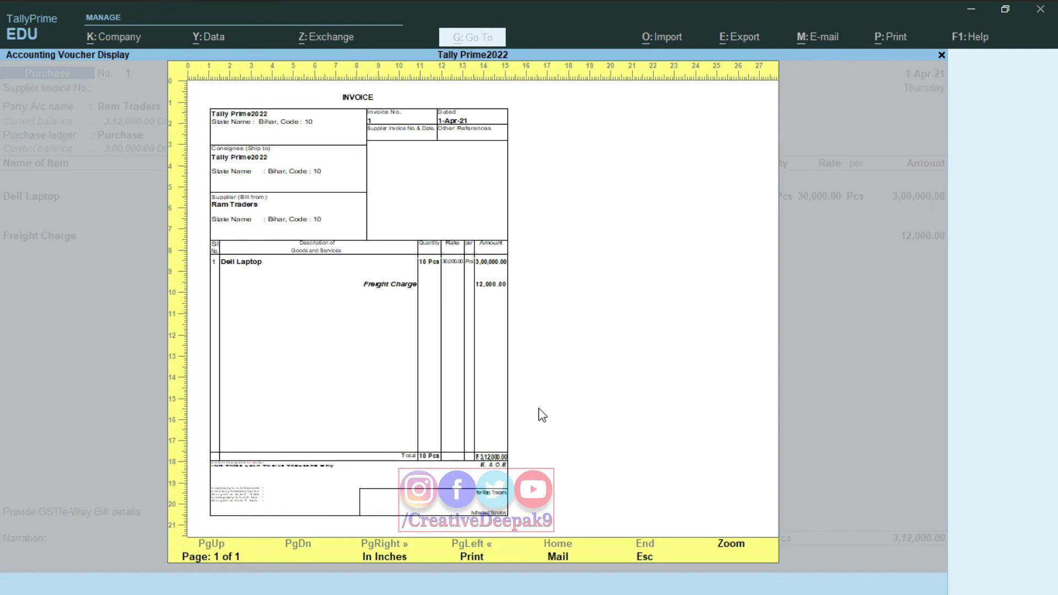
left_click(542, 415)
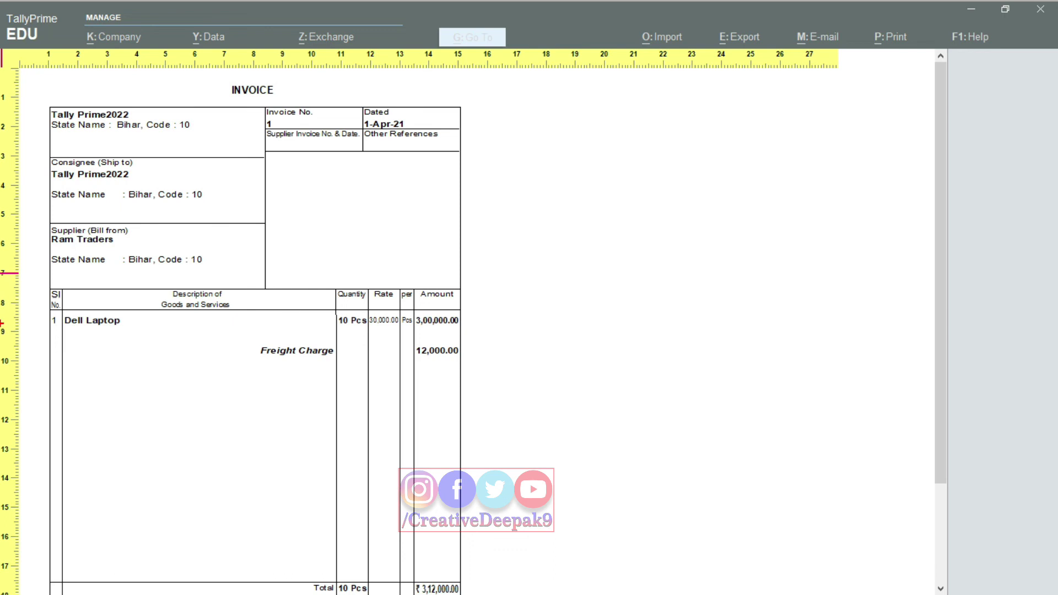
Examine the Dell Laptop line, the Freight Charge line and the total in the invoice preview
left_click_drag(54, 307, 465, 330)
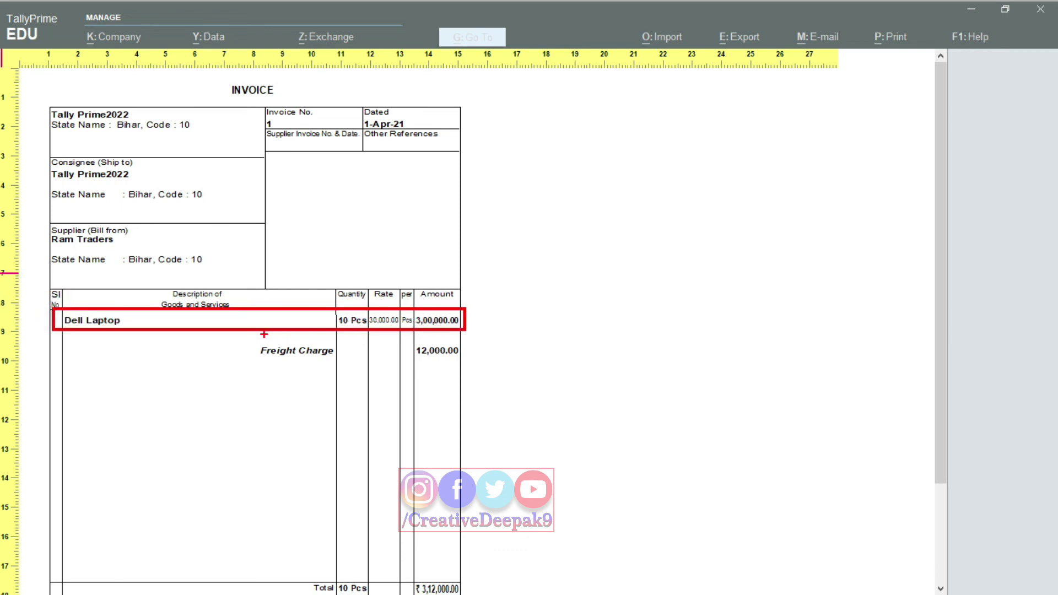
mouse_move(257, 342)
left_mouse_down()
mouse_move(421, 406)
mouse_move(484, 373)
left_mouse_up()
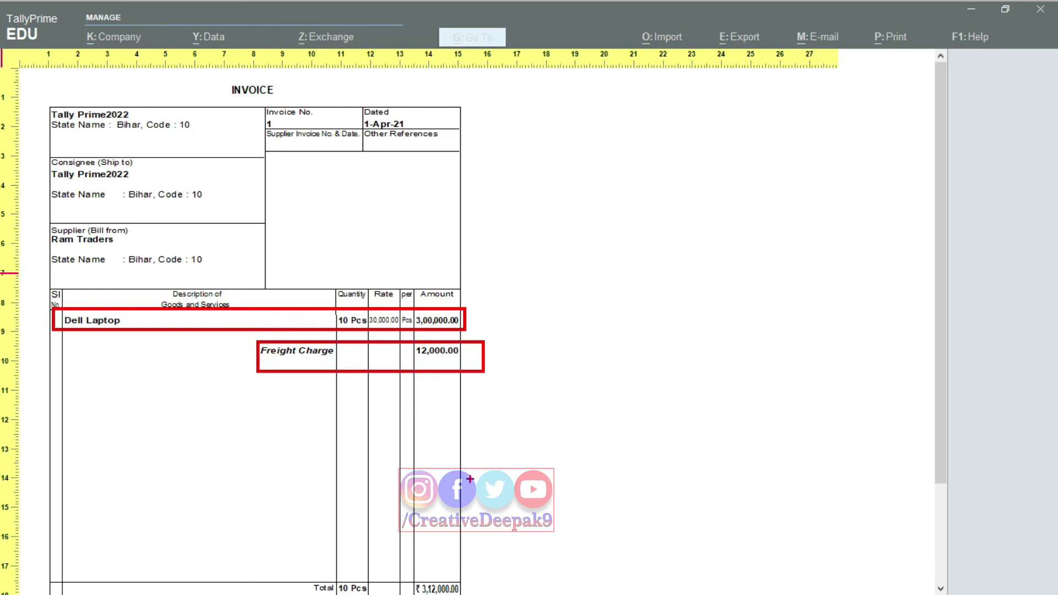
key("Escape")
scroll(487, 462, "down", 3)
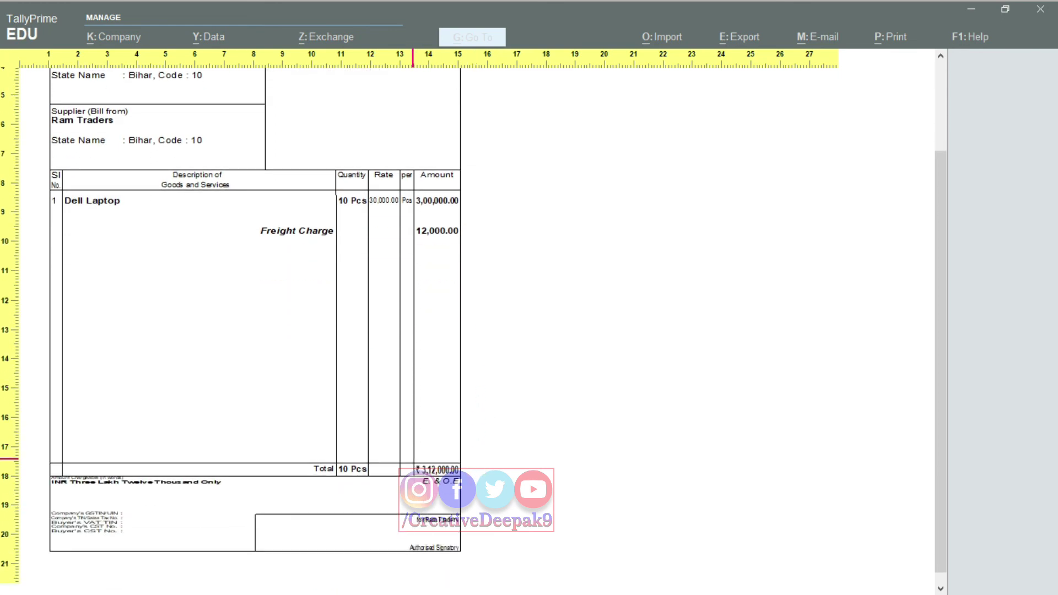
mouse_move(293, 447)
left_mouse_down()
mouse_move(310, 463)
mouse_move(476, 499)
left_mouse_up()
key("Escape")
Close the print preview, quit the purchase vouchers and return to the Gateway of Tally
key("Escape")
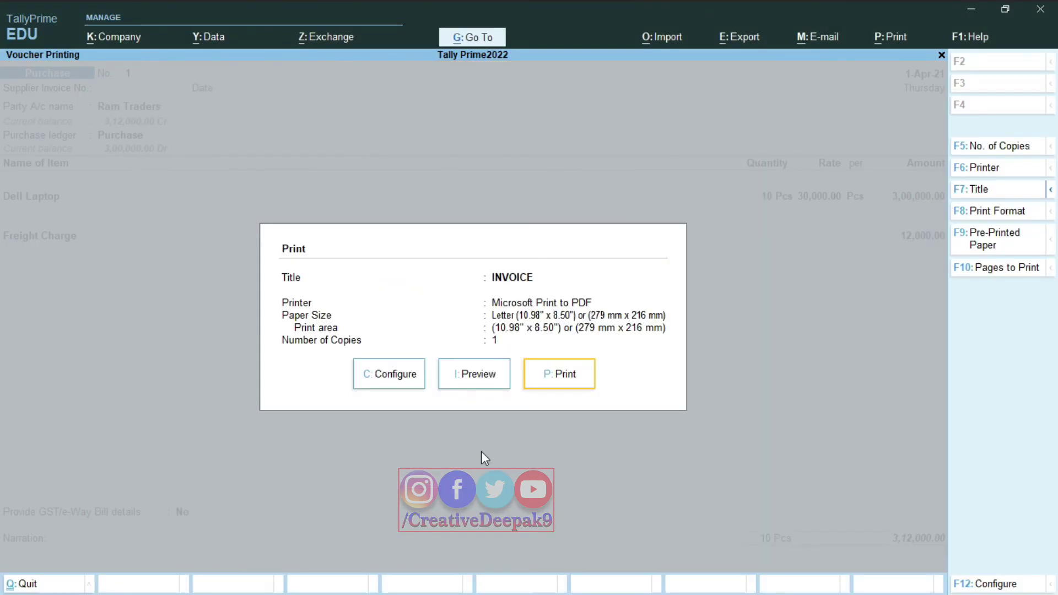
key("Escape")
key("Escape")
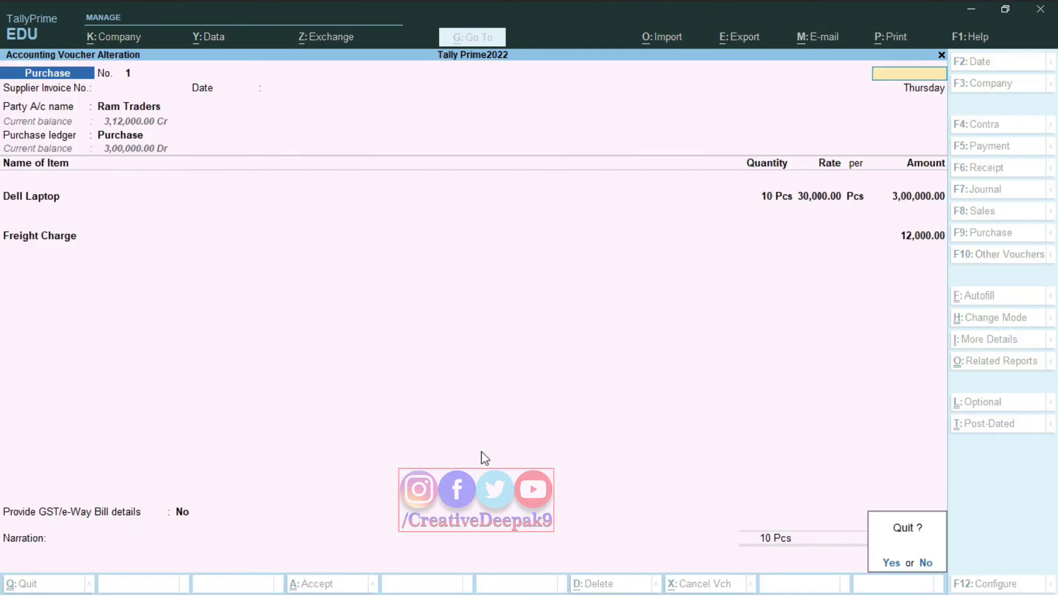
key("y")
key("Escape")
key("y")
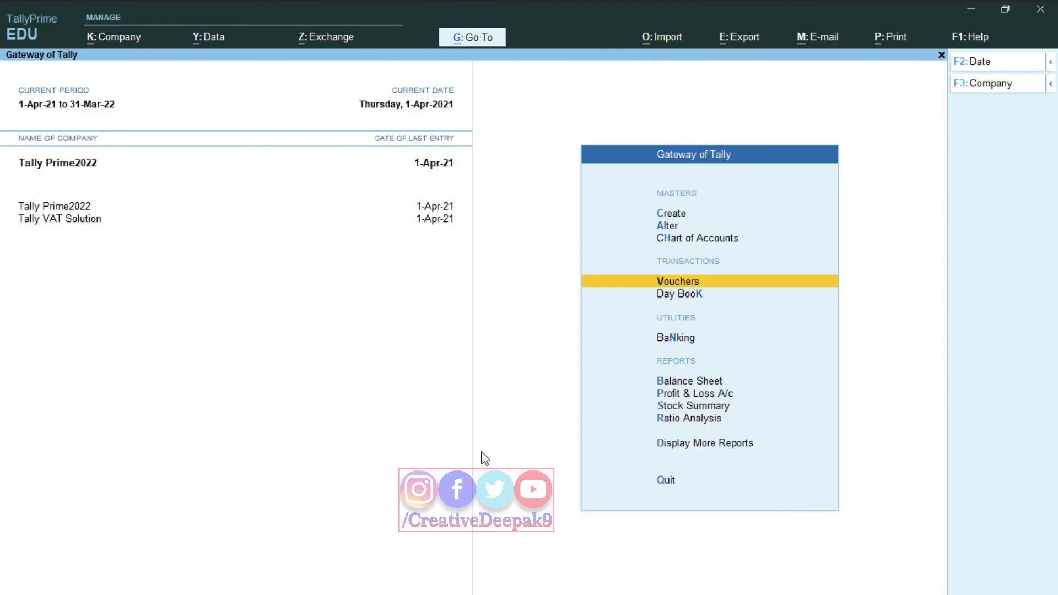